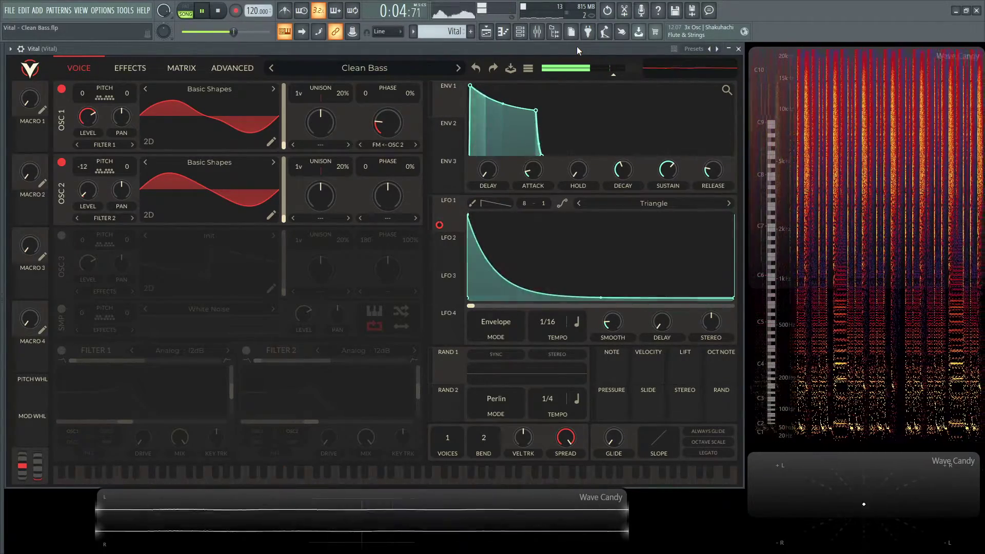
- Stop playback and switch off the distortion, EQ and compressor effects
key("space")
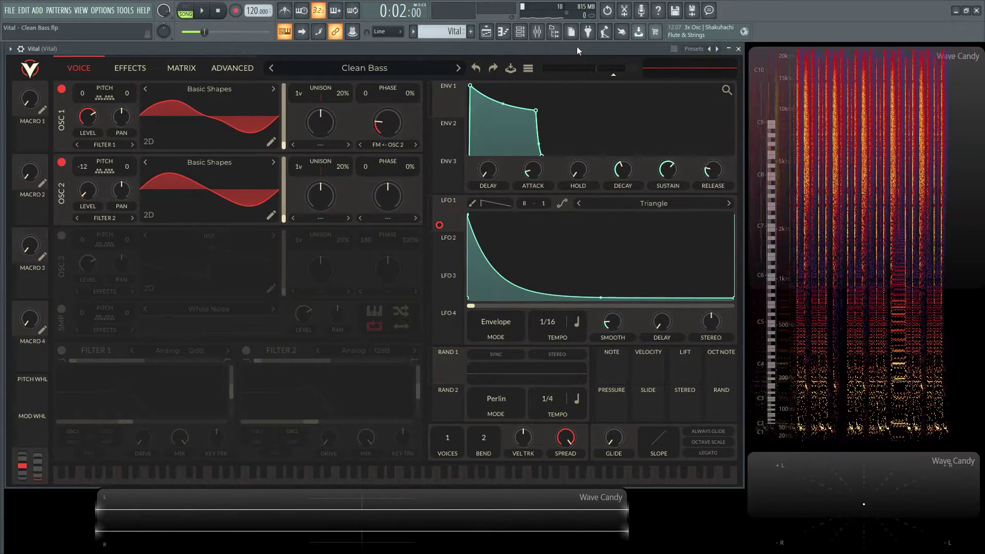
left_click(128, 68)
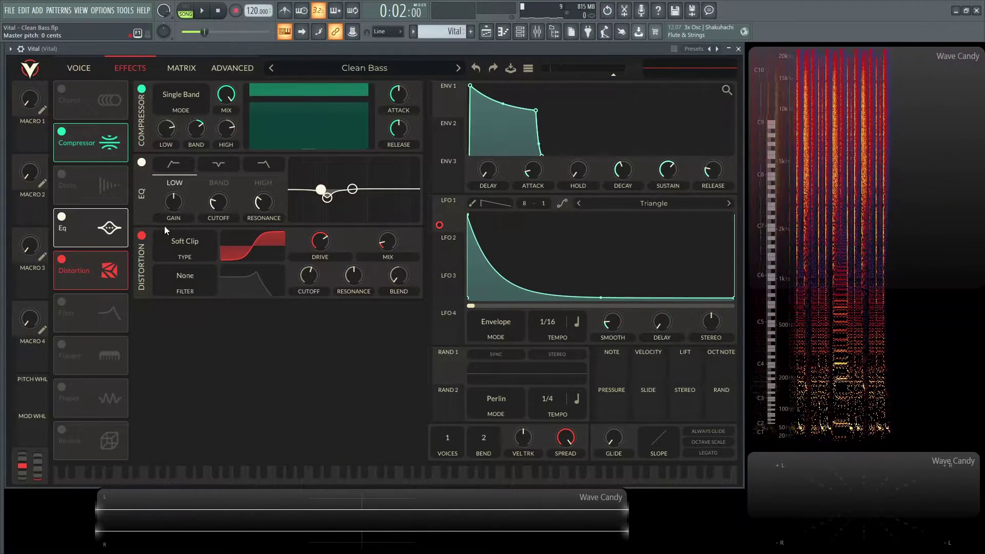
left_click(142, 235)
left_click(142, 162)
left_click(142, 93)
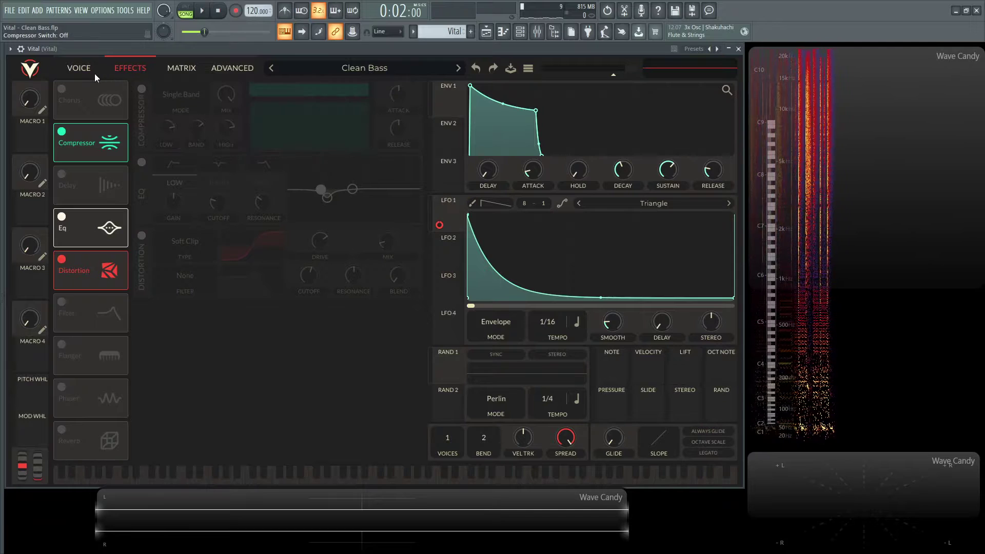
- Examine the wavetable waveforms and harmonics of oscillator 1 and oscillator 2
left_click(83, 69)
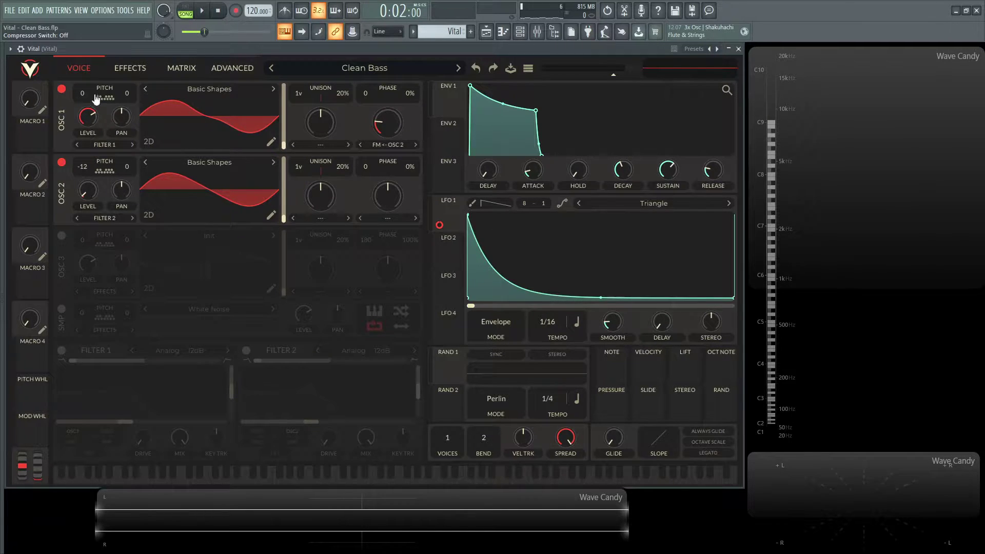
left_click(271, 141)
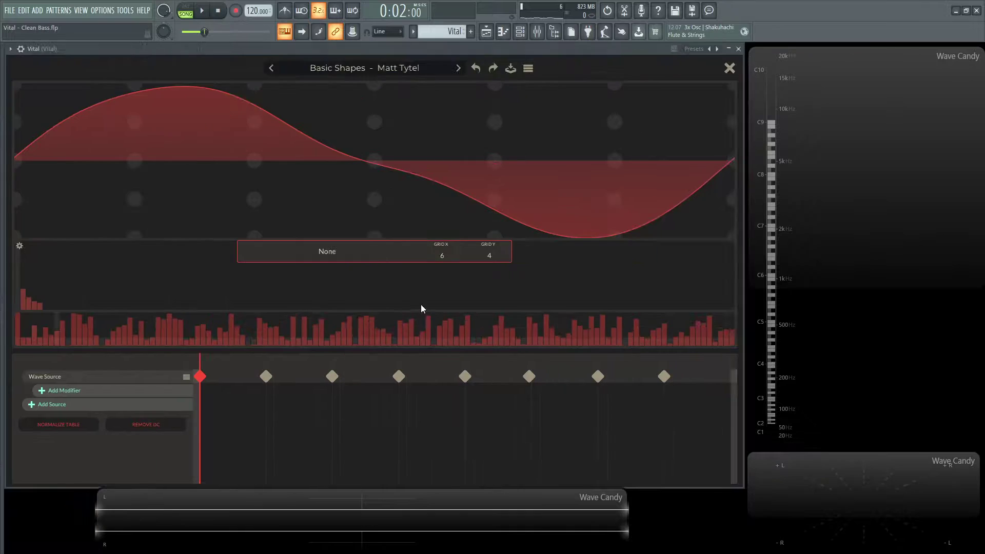
left_click(730, 68)
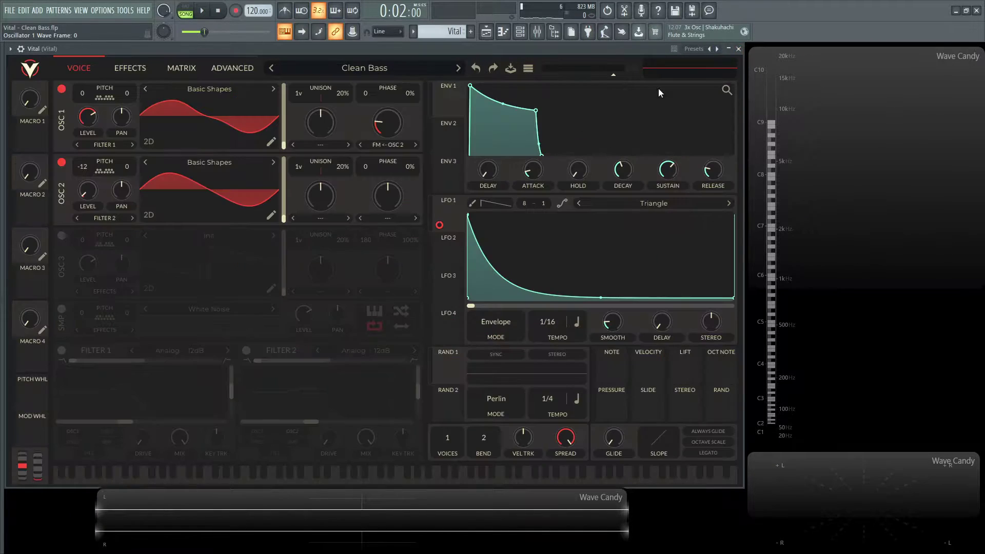
left_click(270, 216)
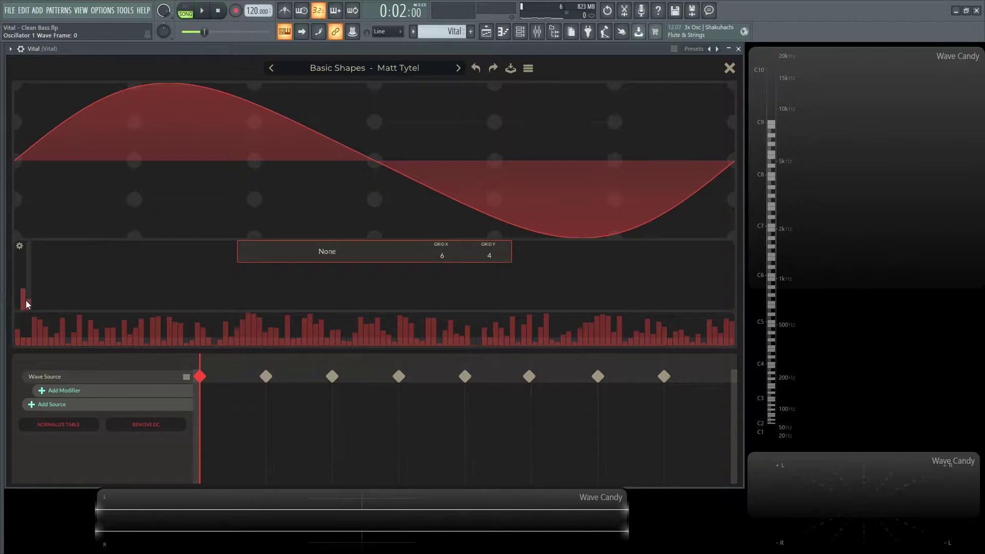
left_click(729, 68)
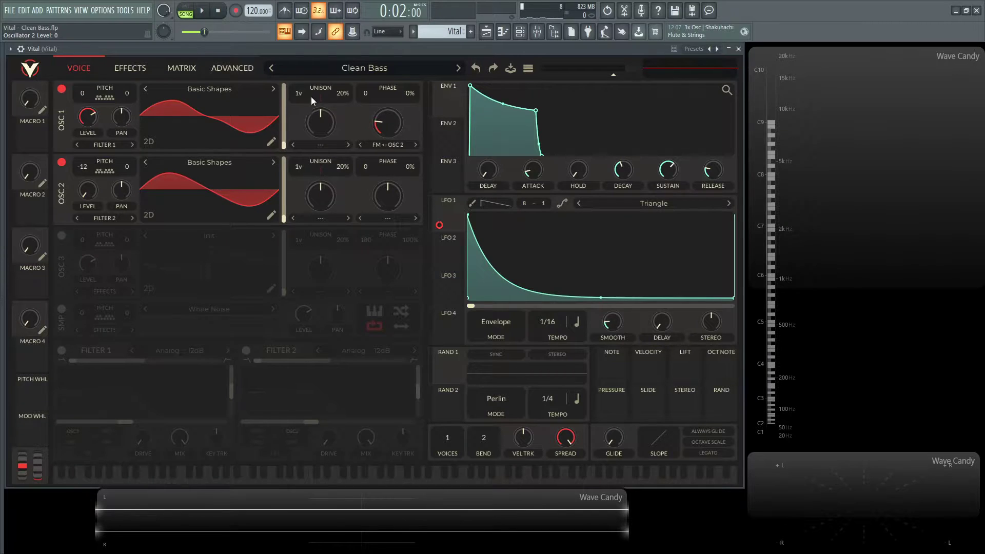
- Keep FM <- Osc 2 on oscillator 1, audition its amount at zero, and raise it to about 20.2% during playback
left_click(393, 145)
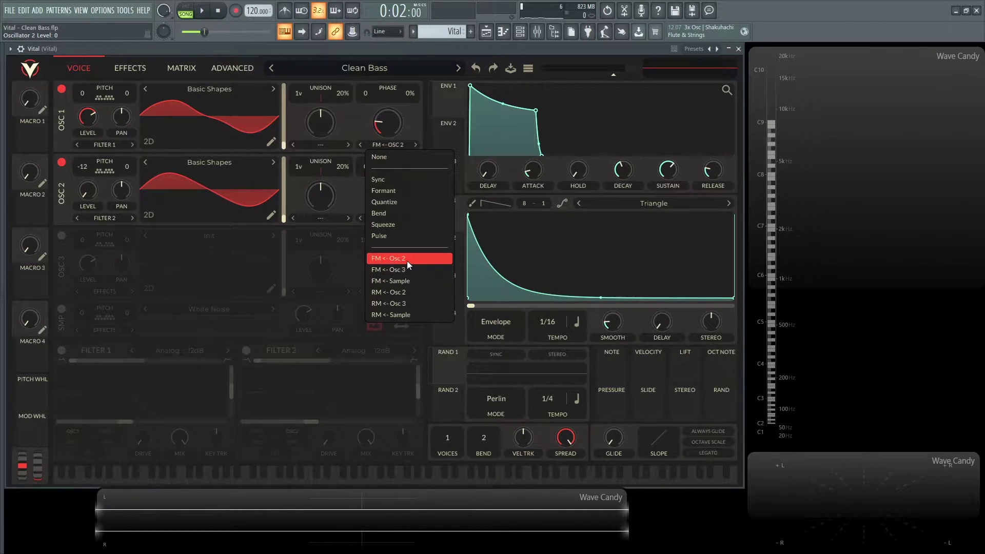
left_click(415, 57)
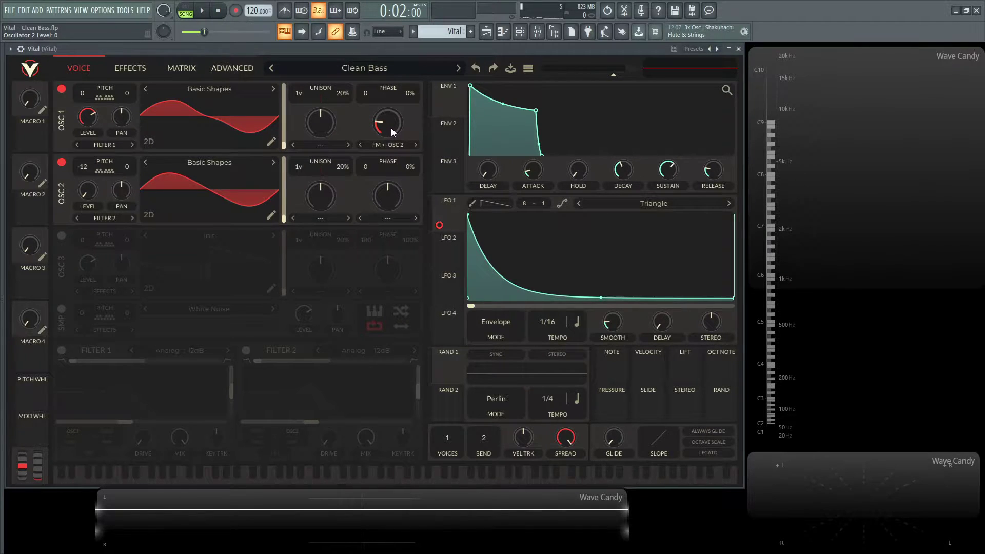
left_click_drag(391, 128, 408, 208)
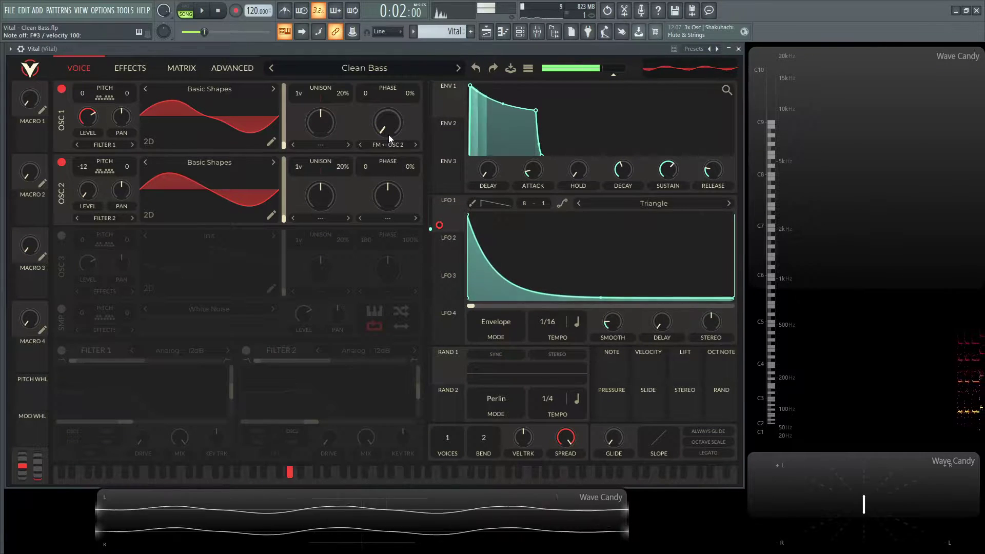
left_click_drag(388, 127, 405, 229)
key("space")
mouse_move(390, 131)
left_mouse_down()
mouse_move(383, 103)
mouse_move(387, 123)
left_mouse_up()
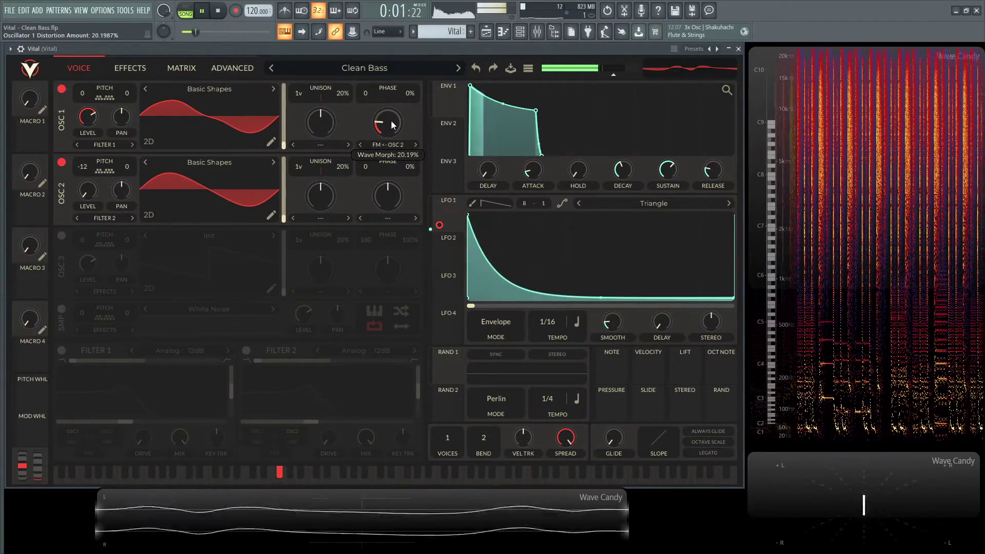
- Lower the Dubstep mixer track's volume slightly and return to the synth
left_click(537, 32)
left_click_drag(286, 405, 285, 418)
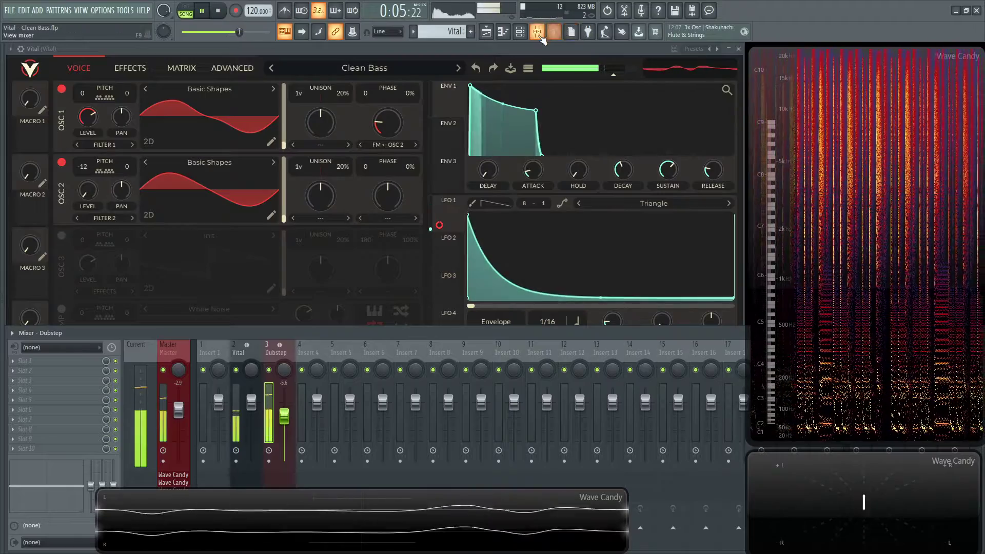
left_click(538, 32)
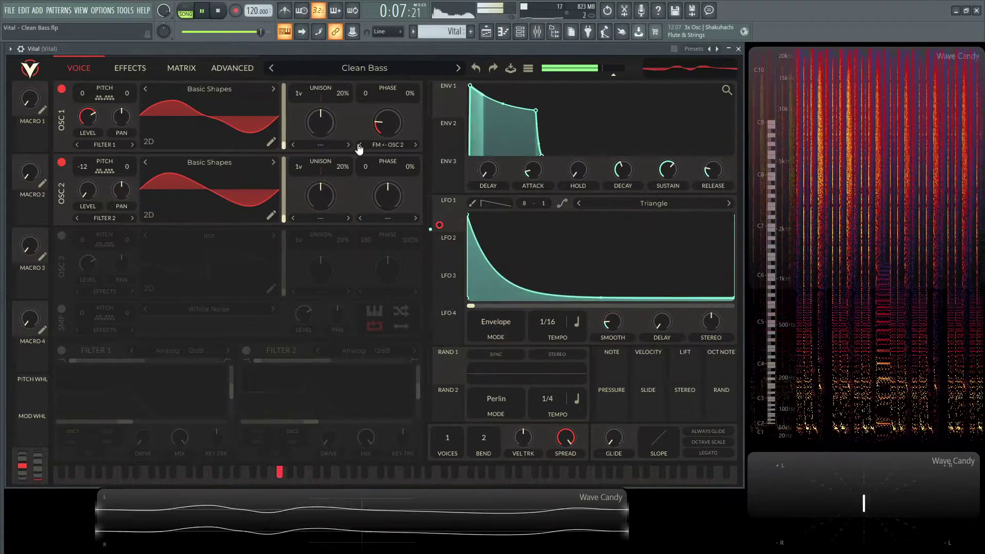
- Set oscillator 1's FM amount to about 18.24% and play the song to audition it
mouse_move(391, 124)
left_mouse_down()
mouse_move(410, 215)
mouse_move(389, 121)
left_mouse_up()
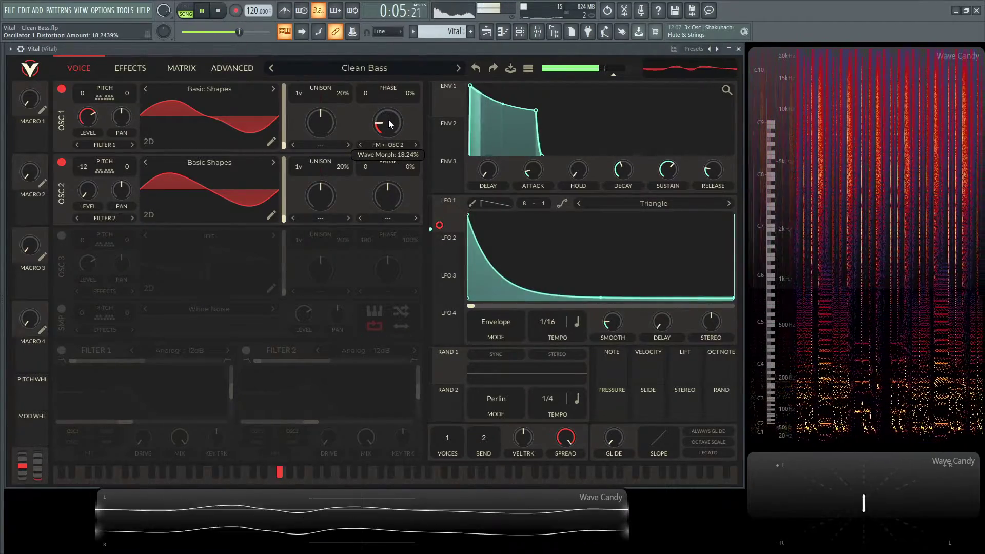
key("space")
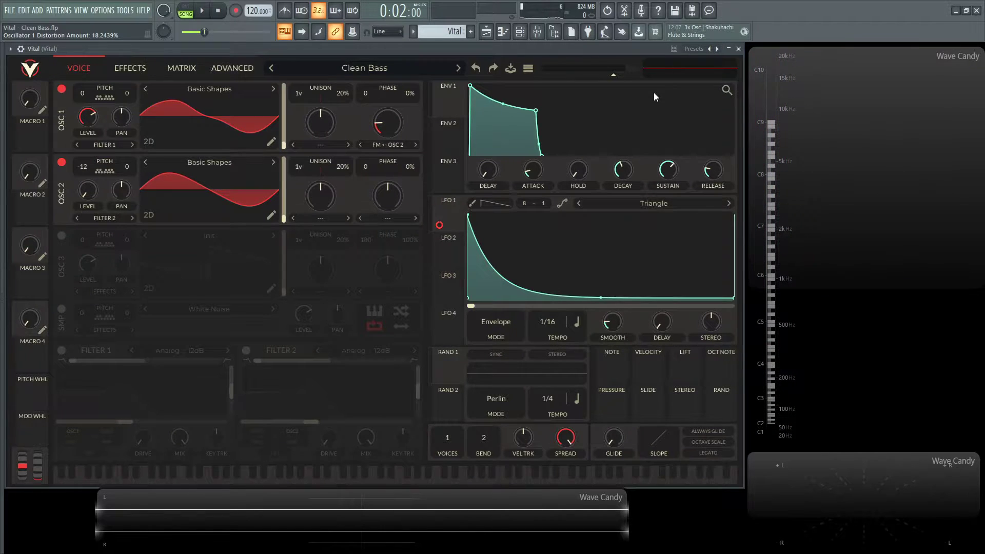
key("space")
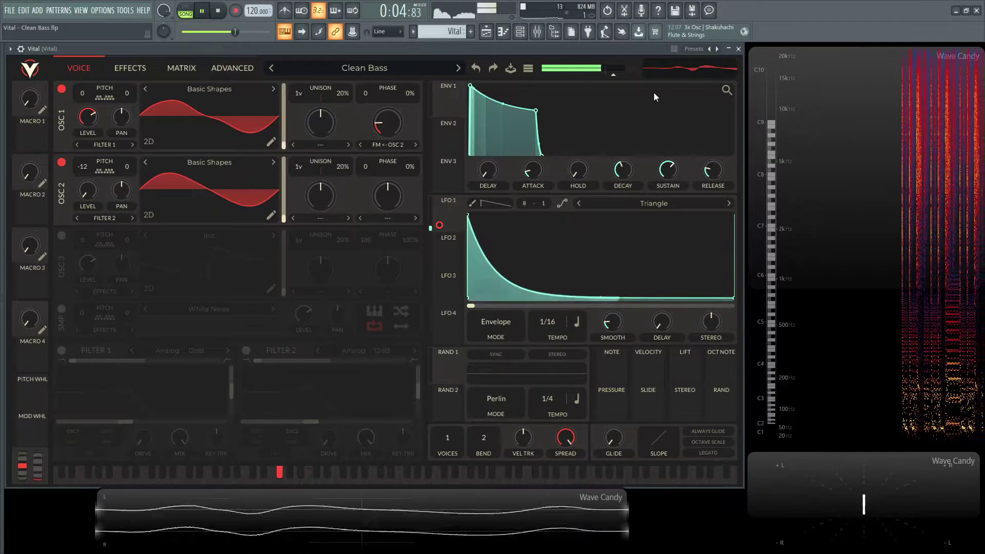
key("space")
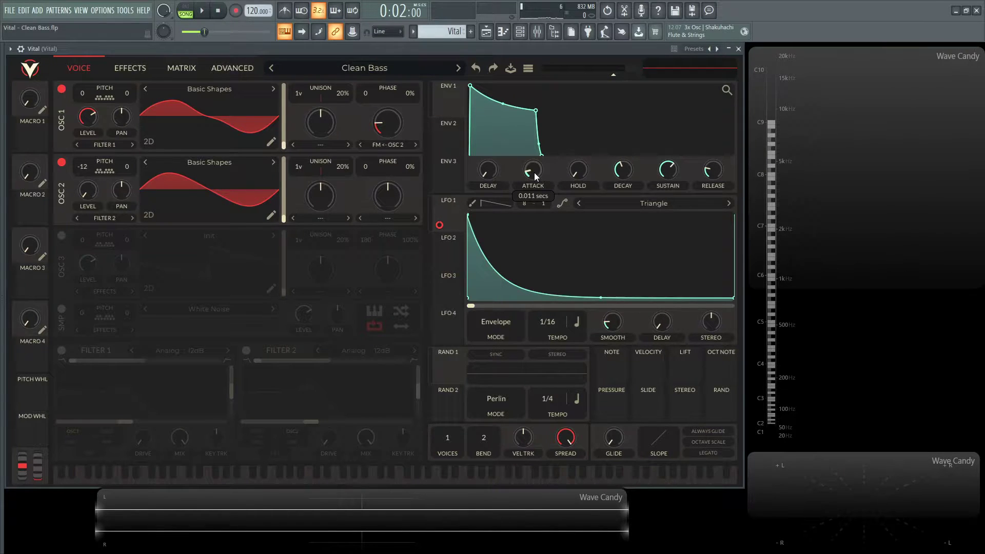
- Check the decay, sustain and release values of envelope 1
mouse_move(622, 178)
mouse_move(670, 173)
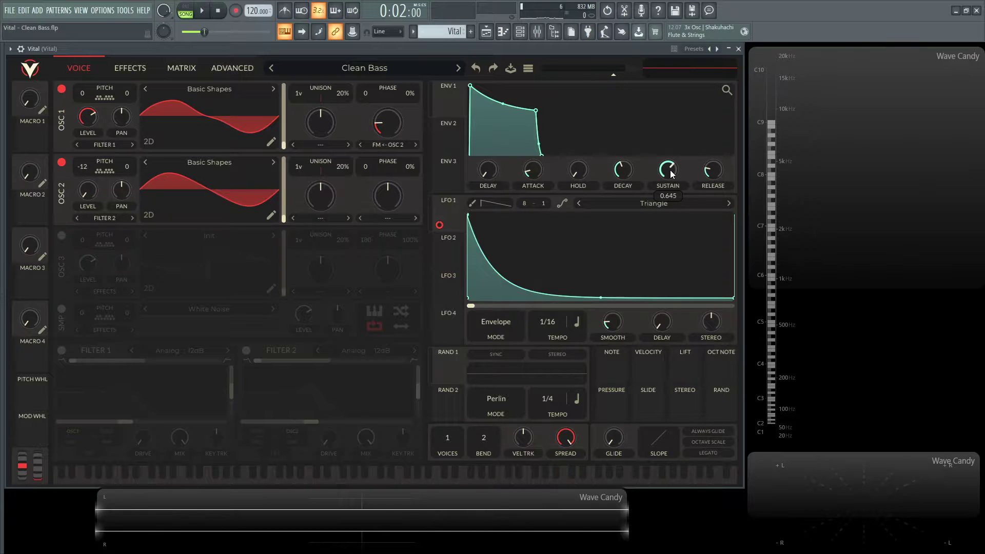
mouse_move(712, 173)
- Play a series of test notes to hear how the bass responds with a single voice
key("v")
key("h")
key("q")
key("h")
key("v")
key("6")
key("n")
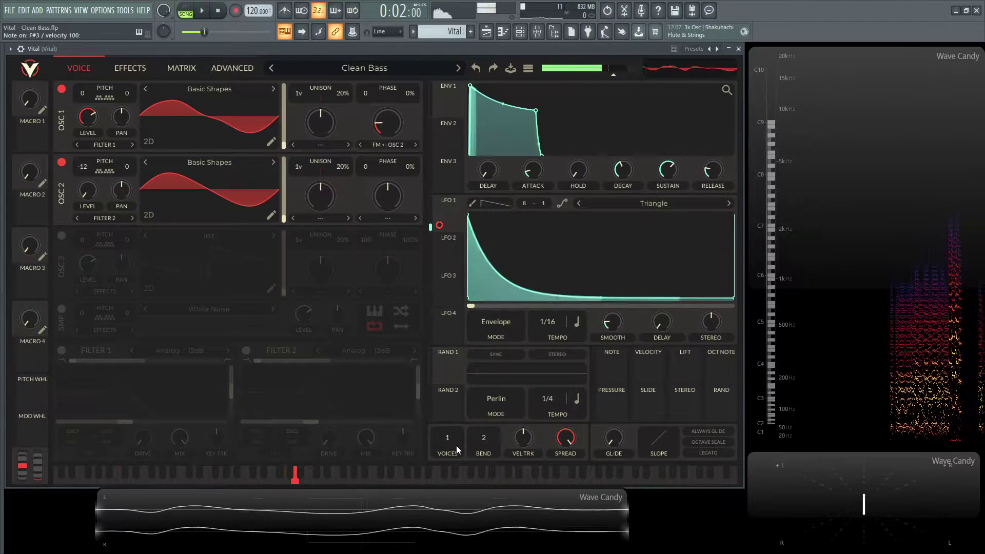
key("2")
key("c")
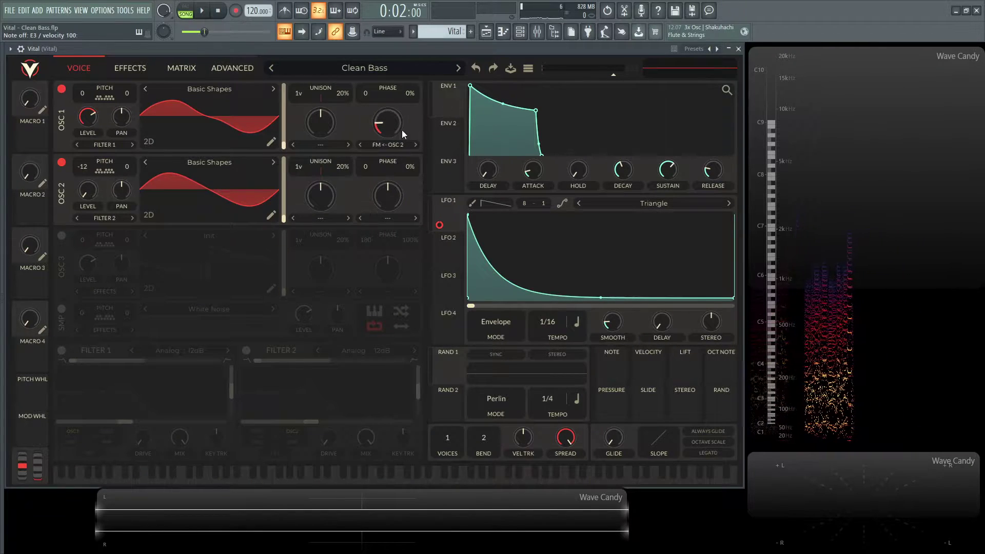
- Set oscillator 1's phase to 0 and briefly audition the bass in the song
left_click_drag(365, 94, 365, 99)
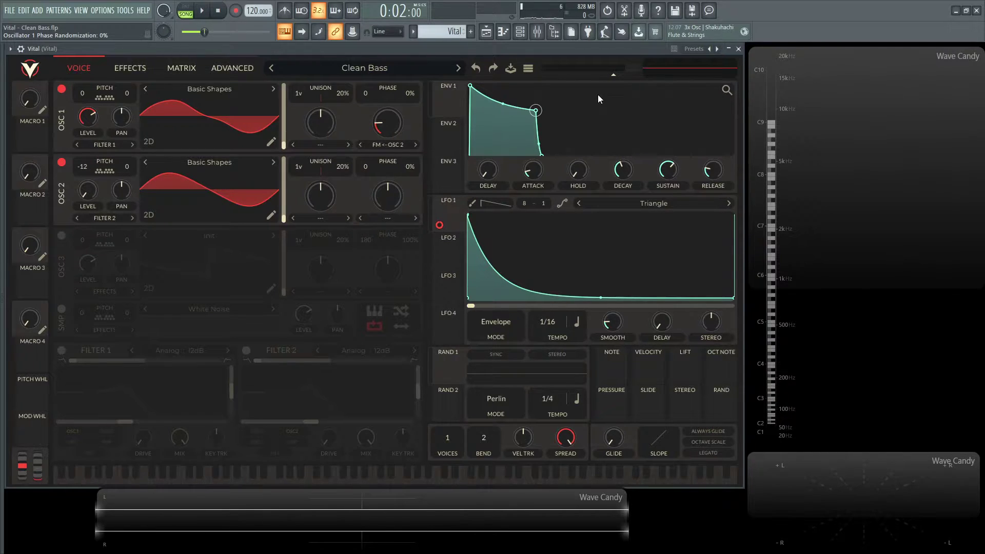
key("space")
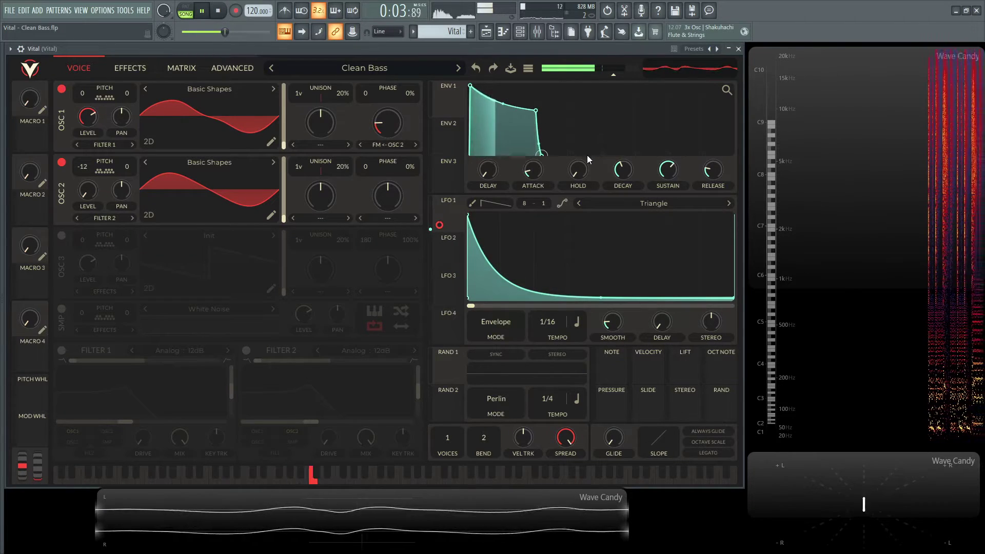
key("space")
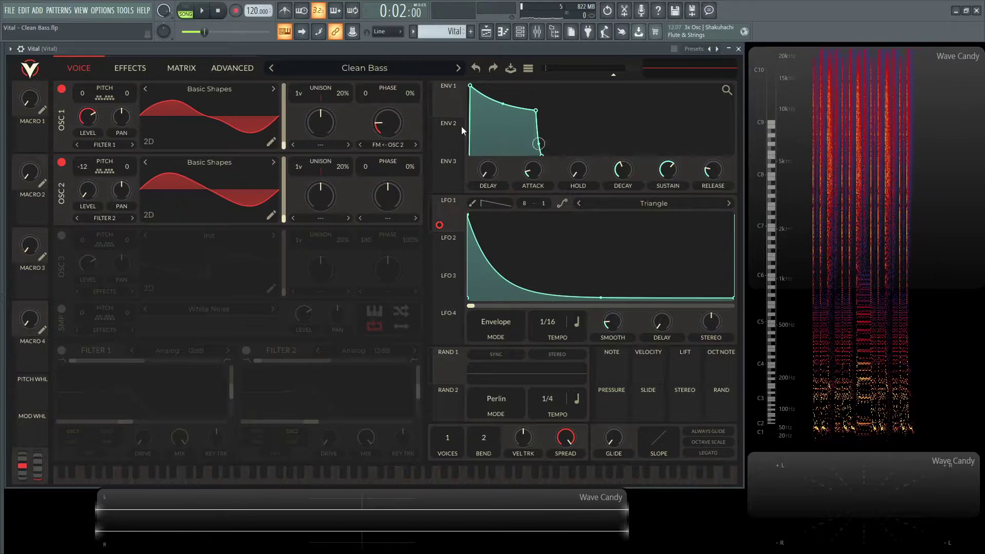
- Compare the dry bass with the compressed version during playback, and leave the compressor switched on
left_click(143, 70)
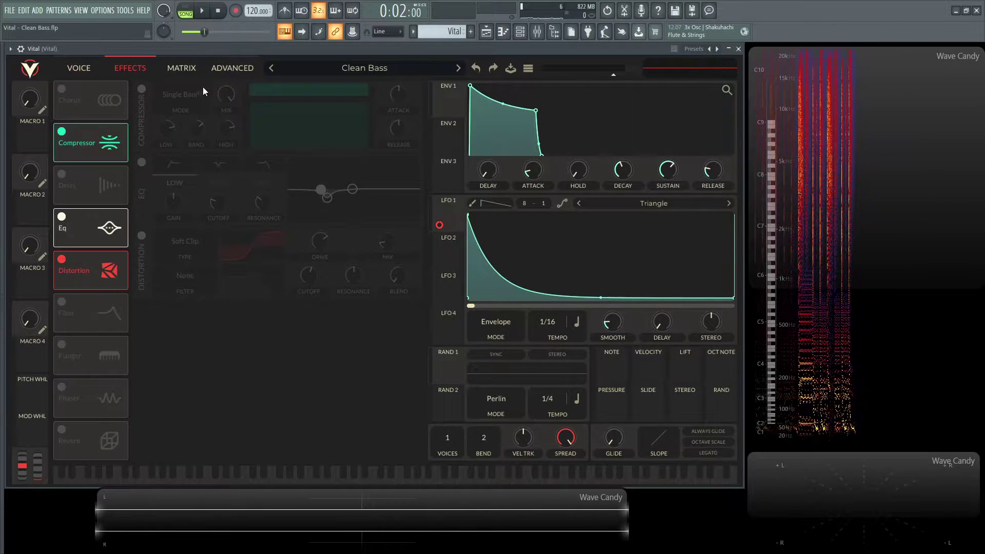
left_click(142, 89)
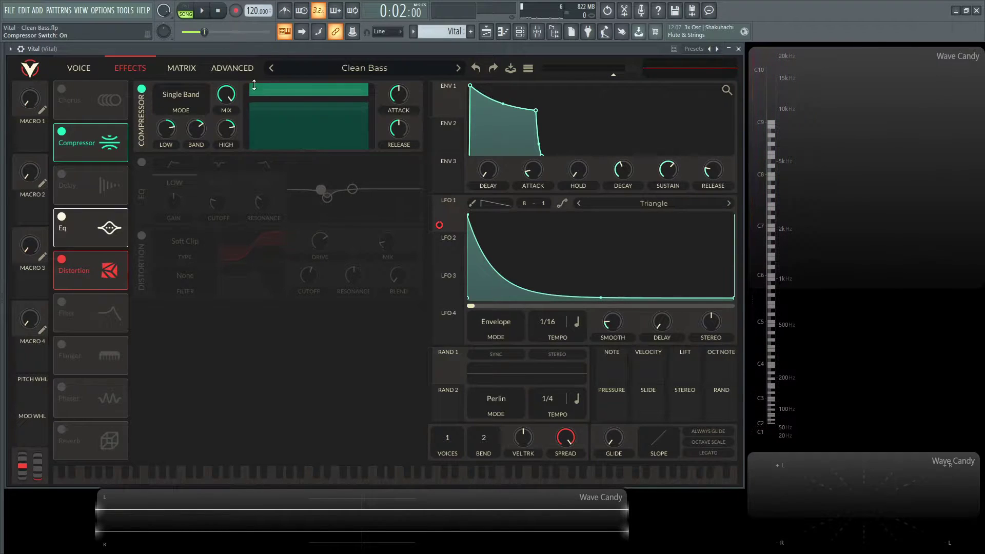
left_click(143, 89)
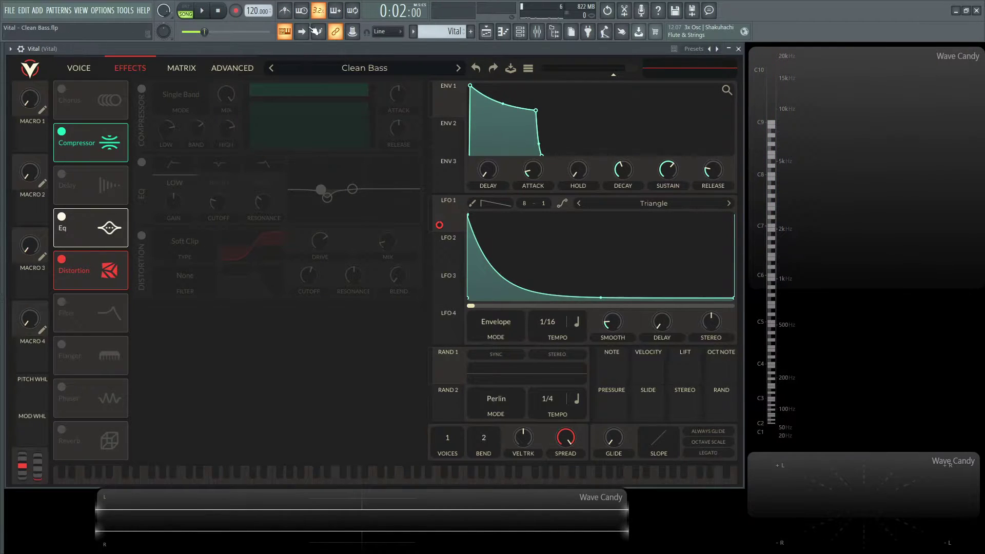
key("space")
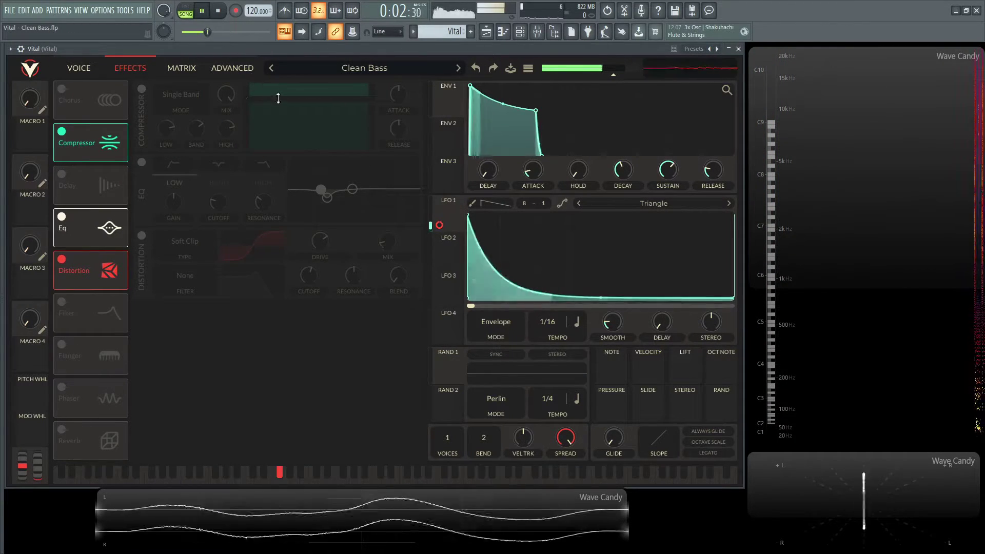
left_click(142, 90)
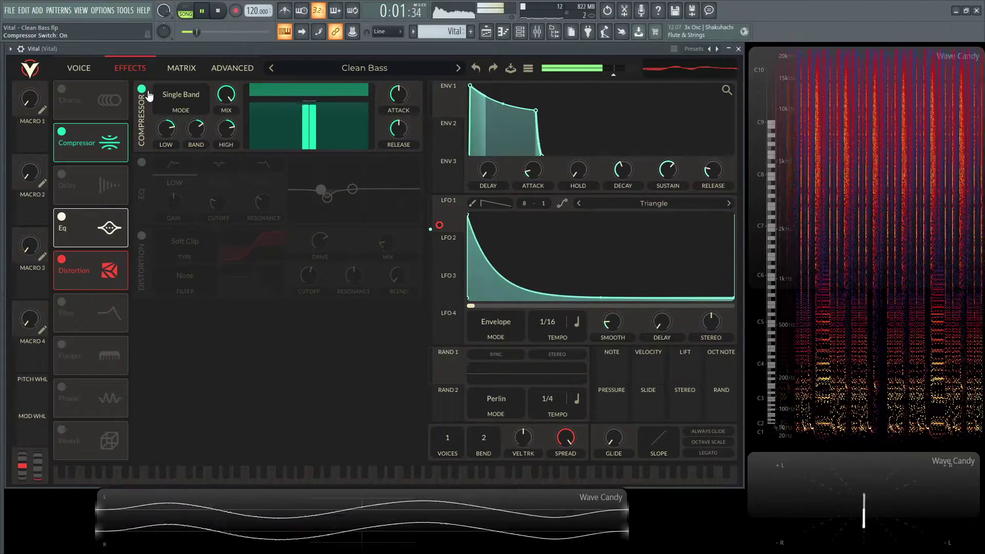
key("space")
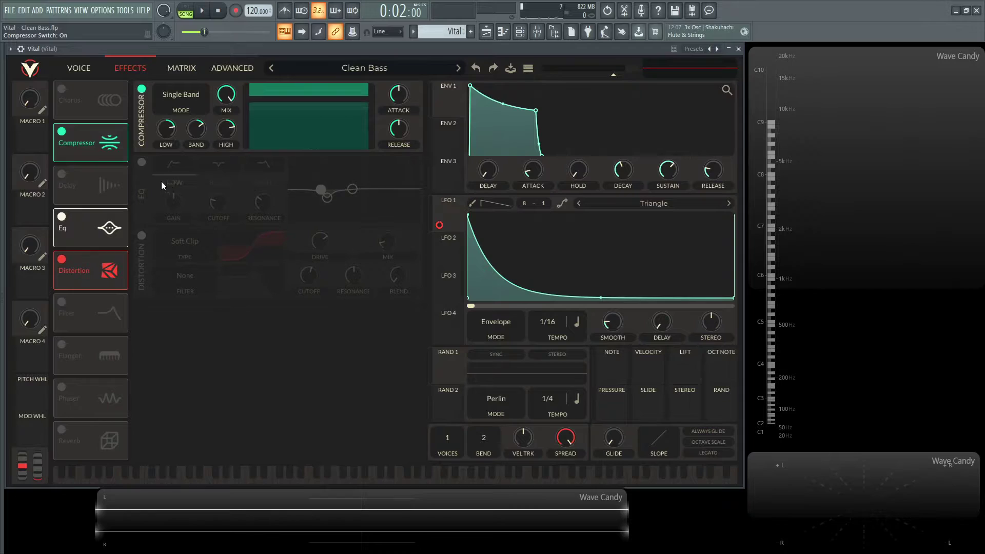
- Switch on the EQ during playback to hear its effect, and stop the song
key("space")
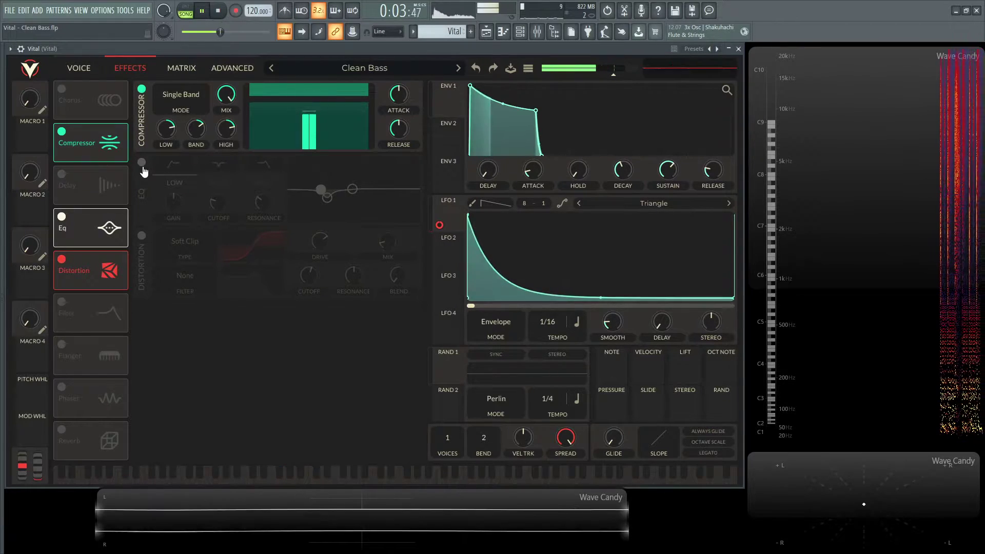
left_click(143, 165)
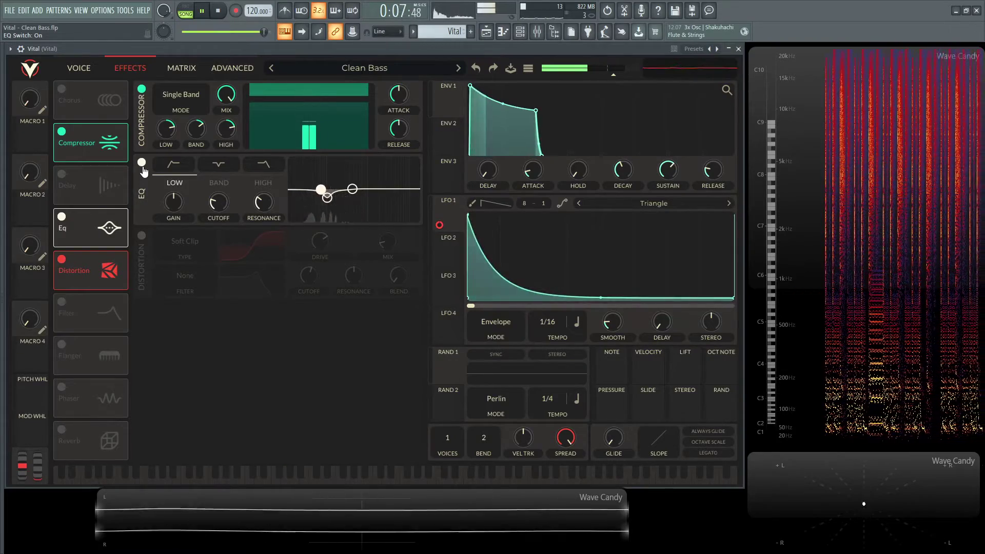
key("space")
- Show the EQ's band settings and compare the bass with the EQ off and on during playback, leaving it on
left_click(219, 164)
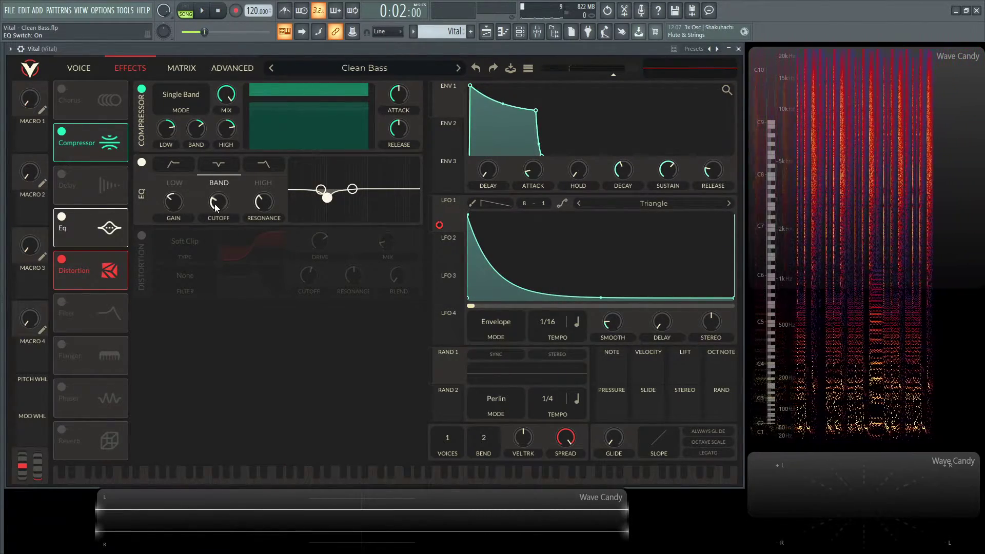
mouse_move(219, 206)
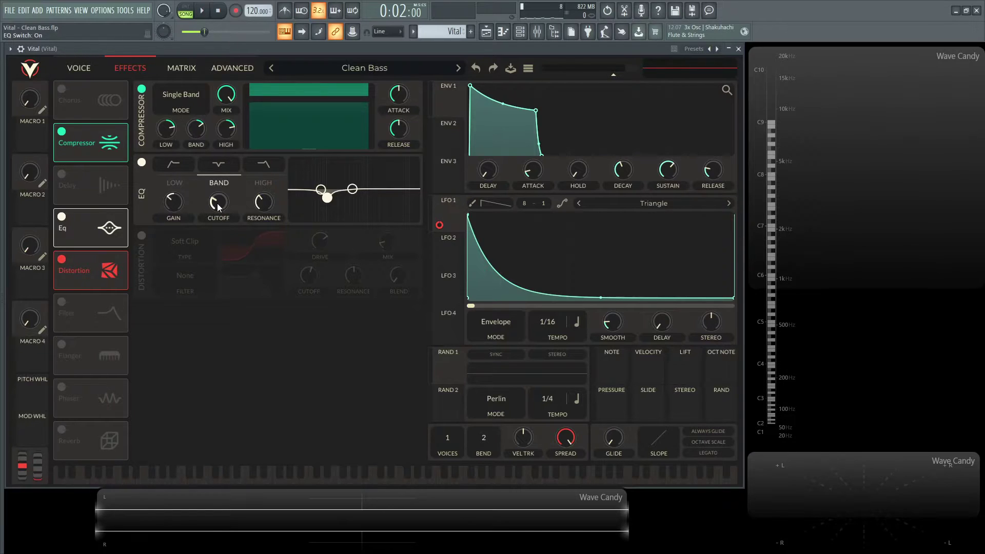
key("space")
left_click(141, 162)
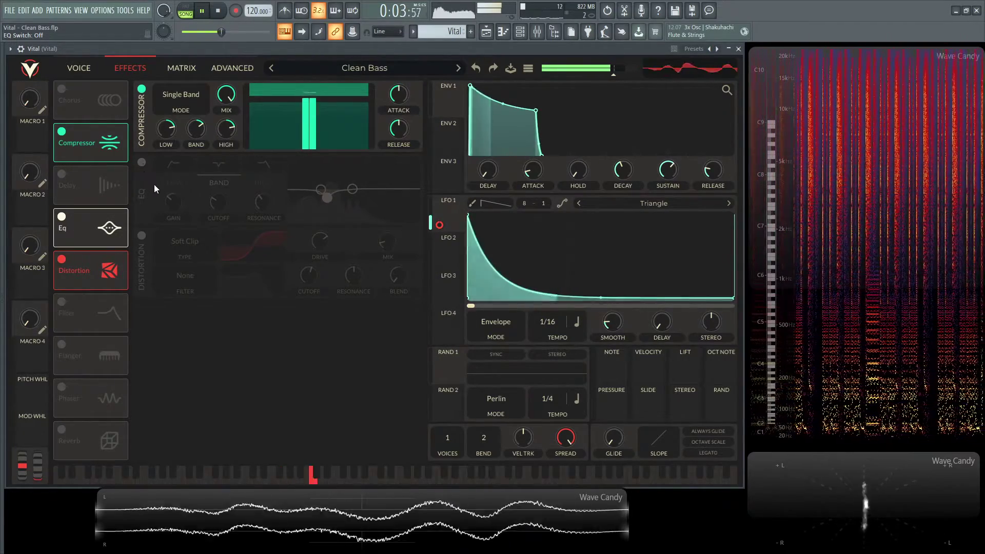
left_click(143, 163)
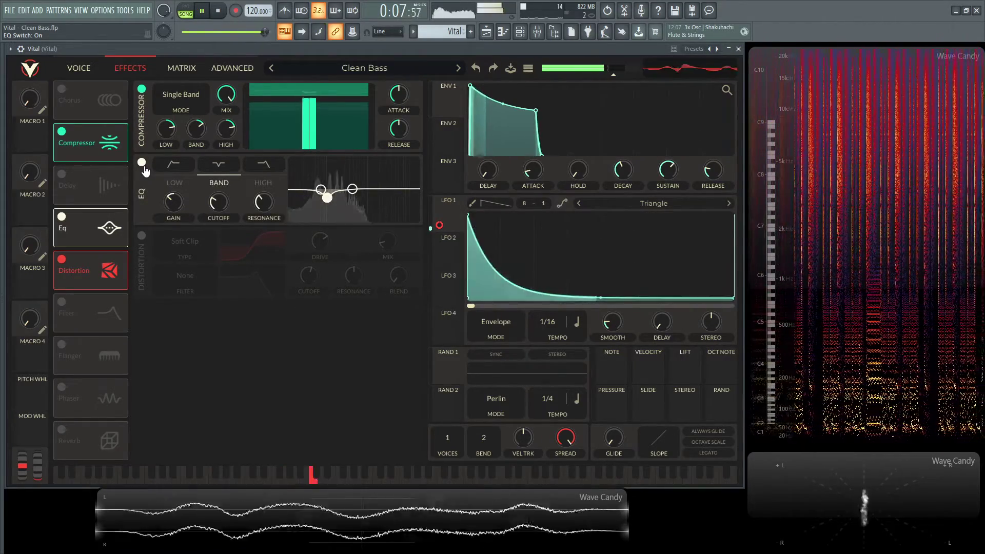
key("space")
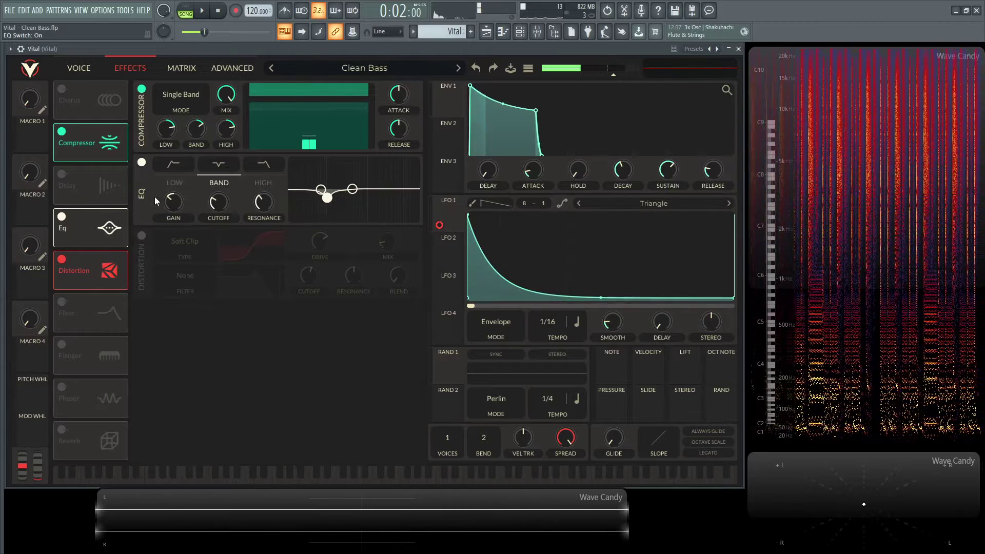
- Switch on the distortion, compare the bass with and without it during playback, and leave it on
left_click(142, 237)
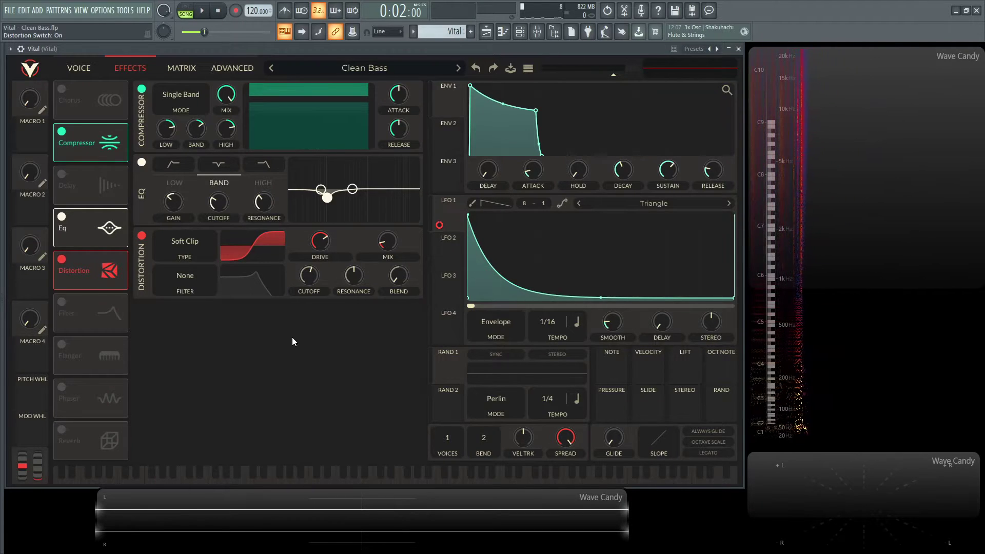
key("space")
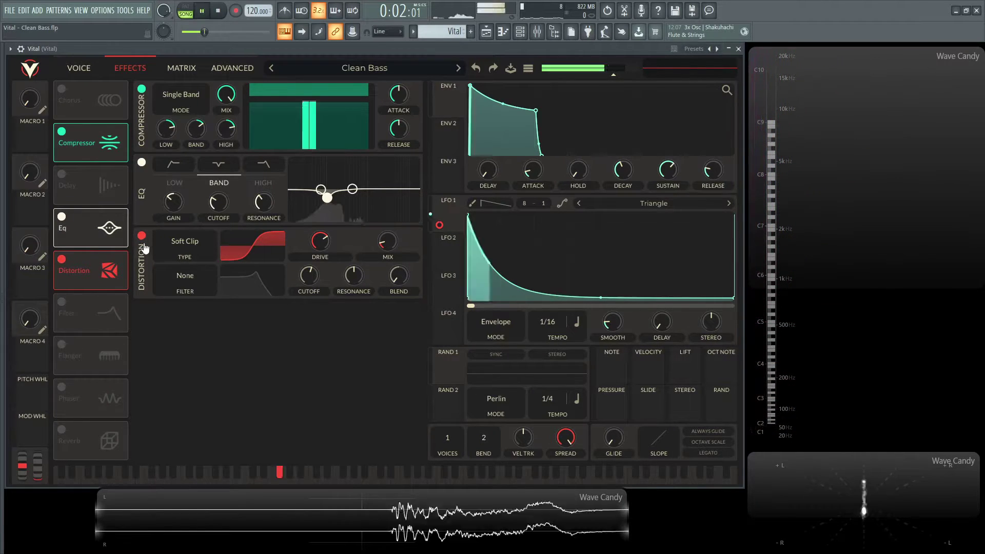
left_click(142, 237)
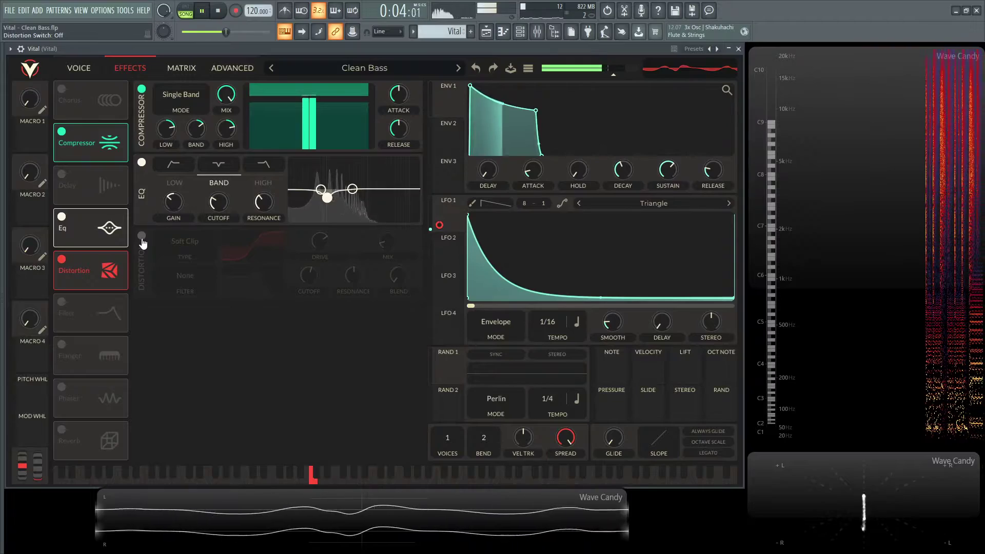
left_click(142, 237)
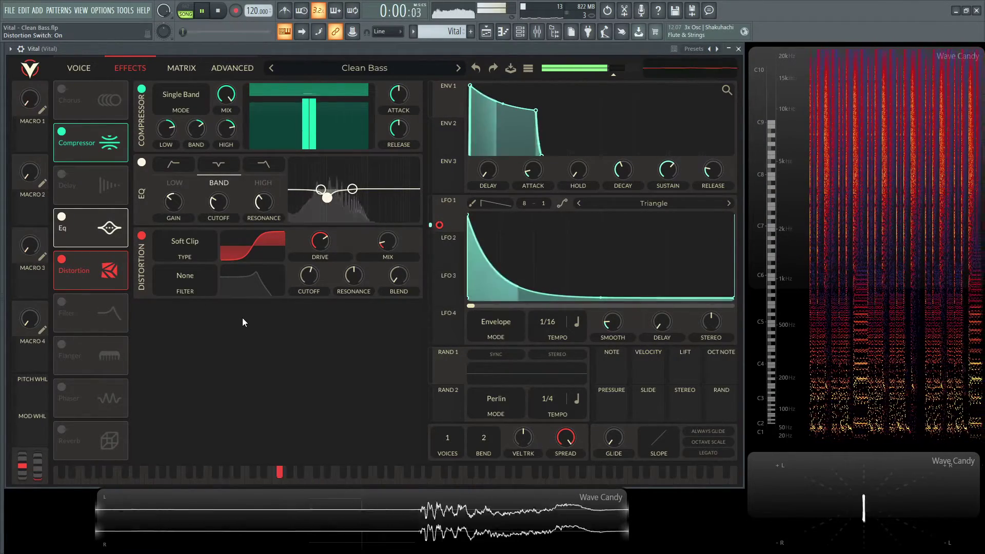
key("space")
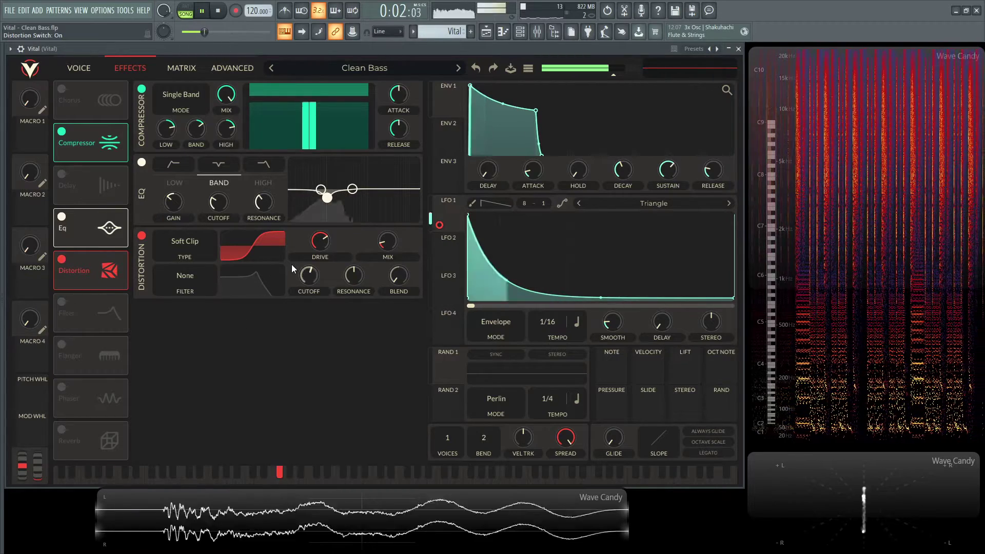
- Audition the bass in the song with the distortion mix raised to 1
mouse_move(321, 244)
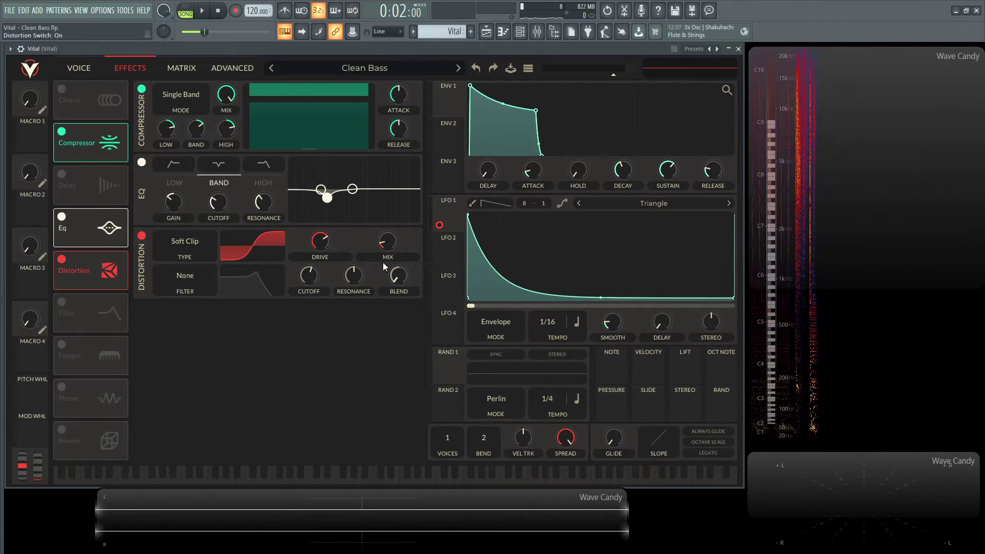
mouse_move(388, 251)
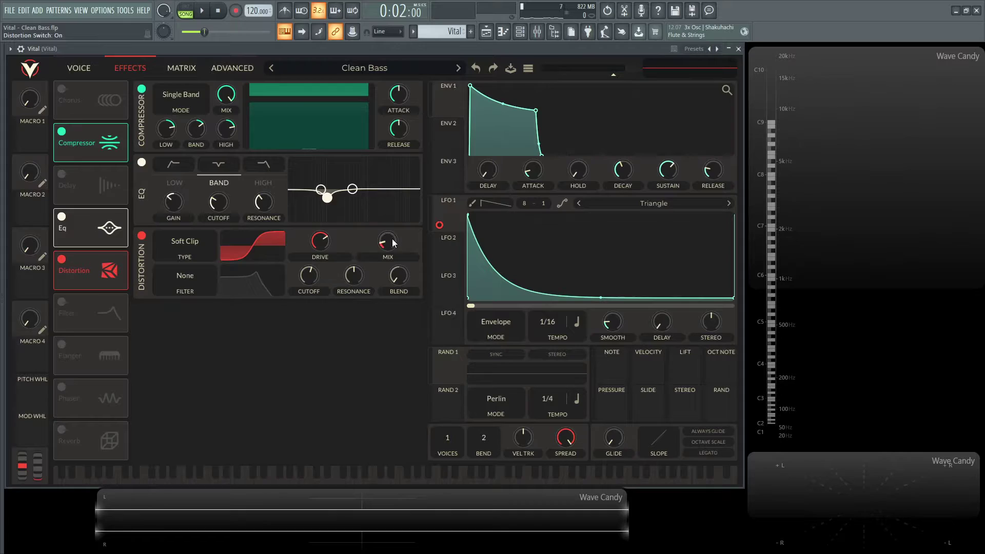
key("space")
left_click_drag(393, 245, 389, 166)
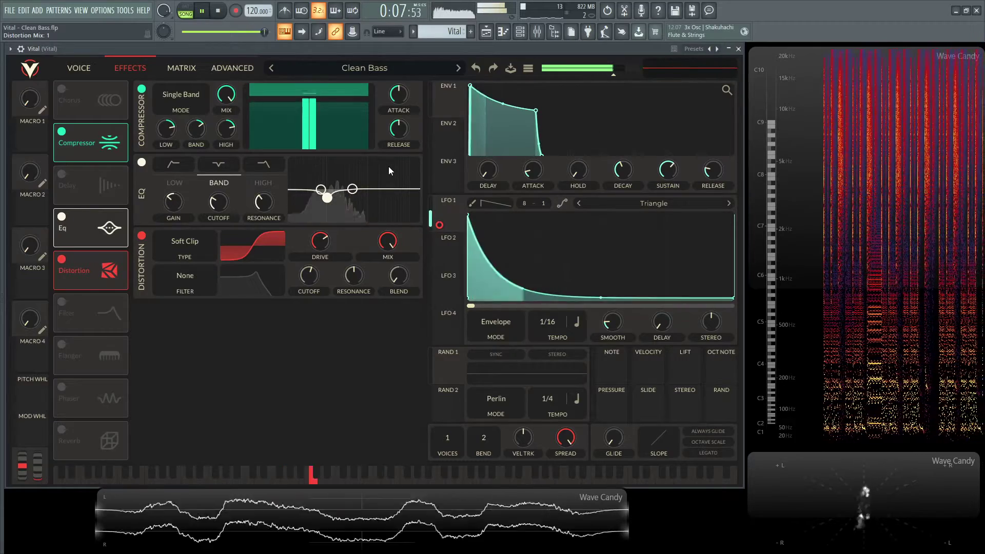
key("space")
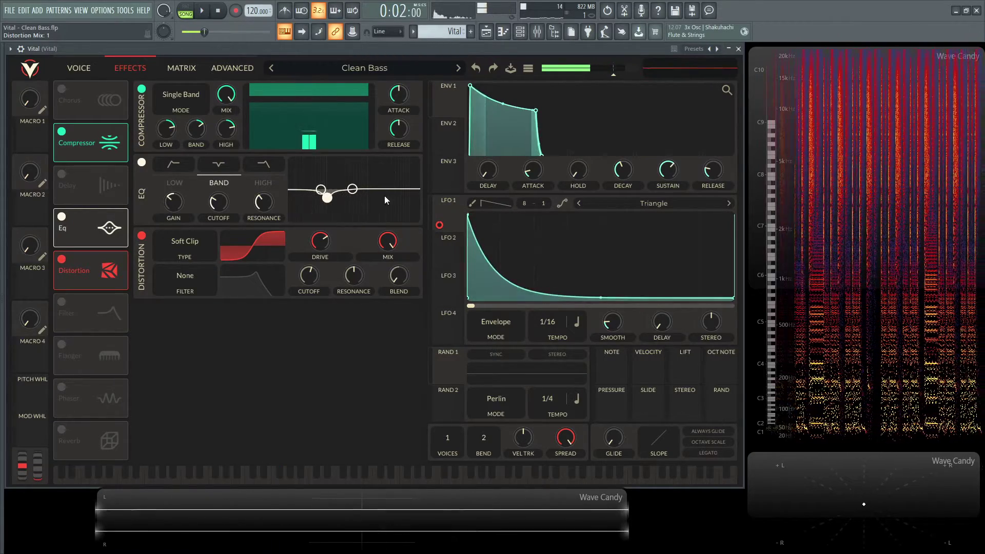
- Lower the distortion mix to about 0.179 and briefly audition the song
mouse_move(389, 242)
left_mouse_down()
mouse_move(390, 313)
mouse_move(389, 243)
left_mouse_up()
key("space")
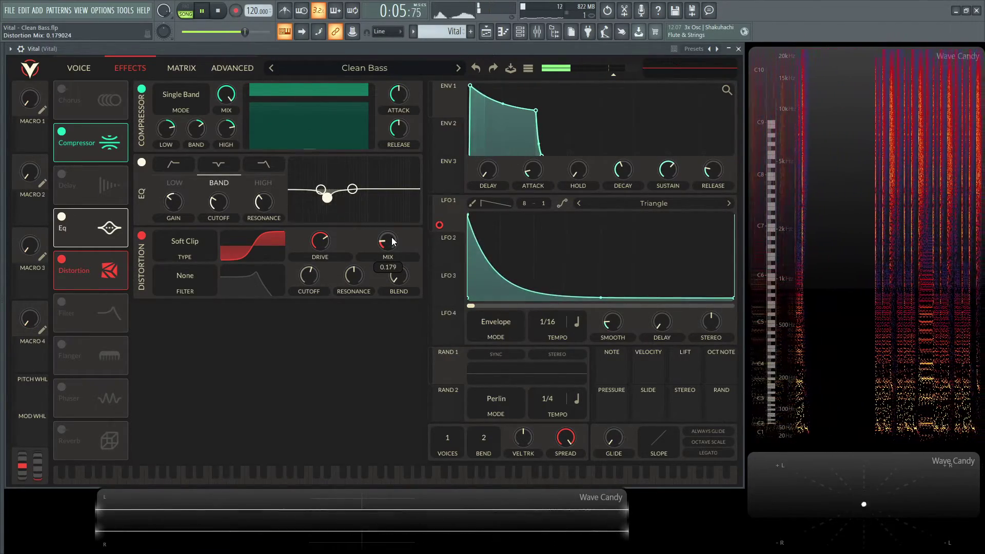
key("space")
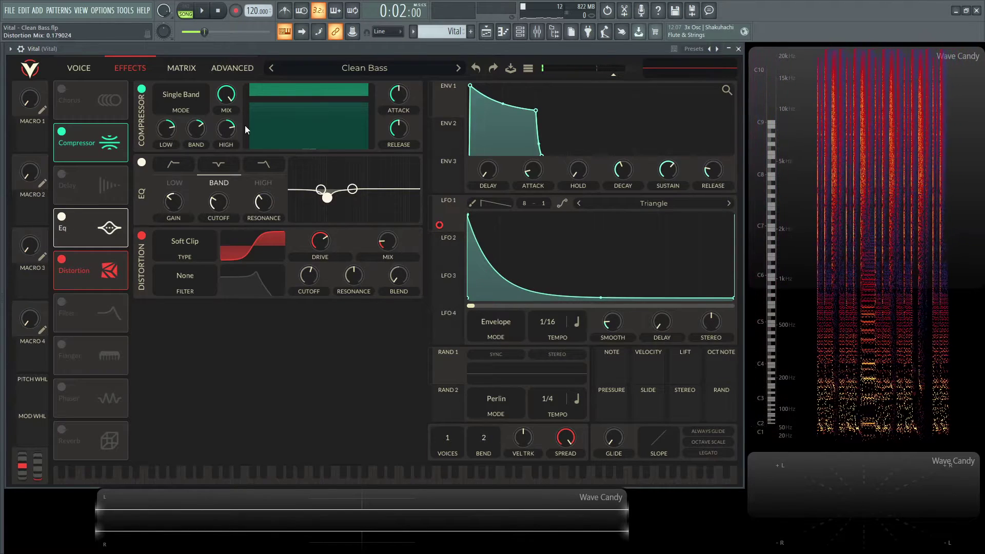
- Return to the oscillator settings and examine the LFO 1 modulation on oscillator 1's pitch while the song plays
left_click(86, 70)
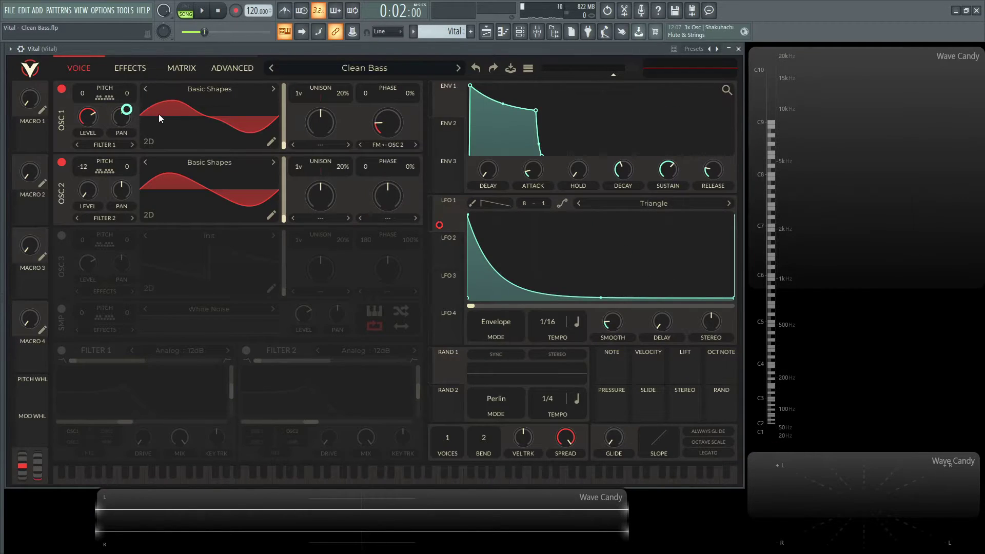
key("space")
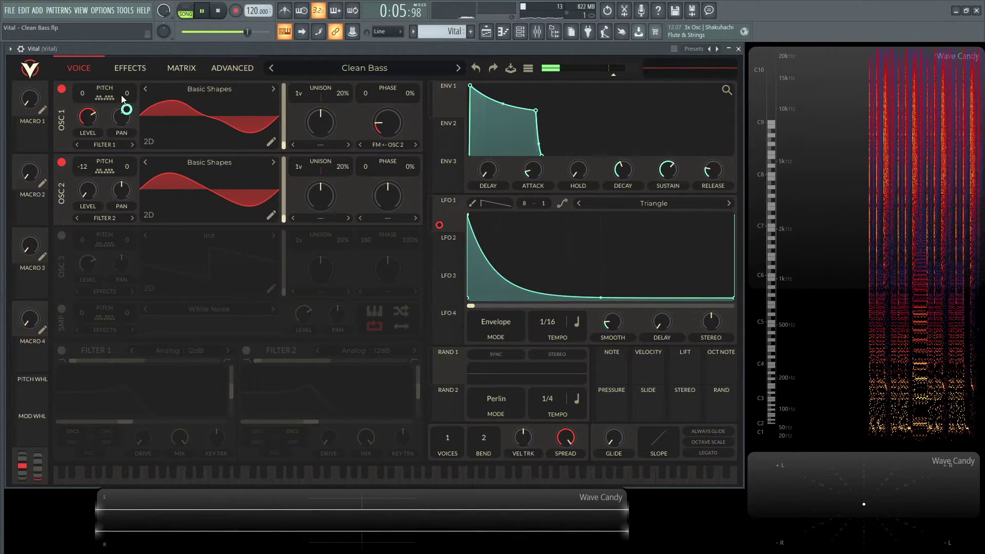
left_click_drag(124, 99, 127, 110)
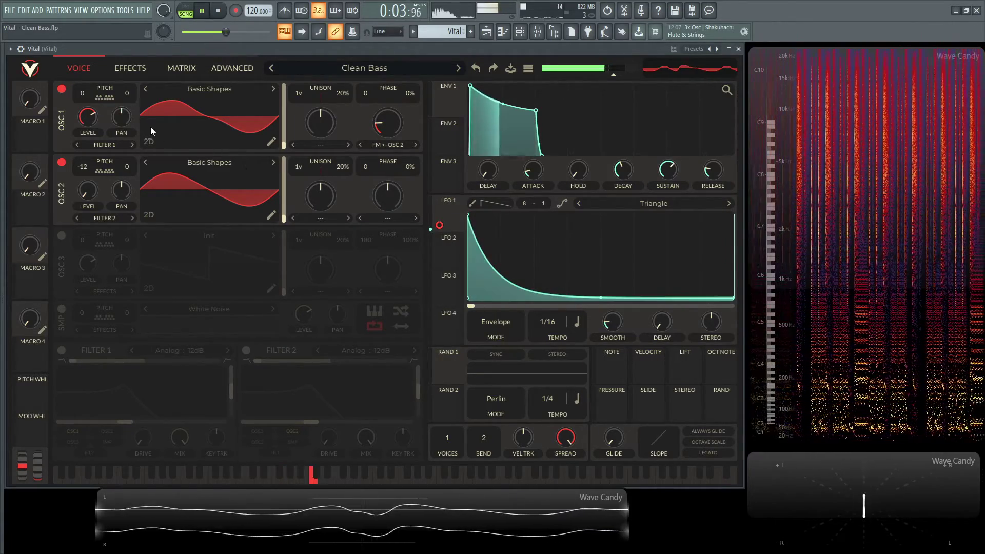
key("space")
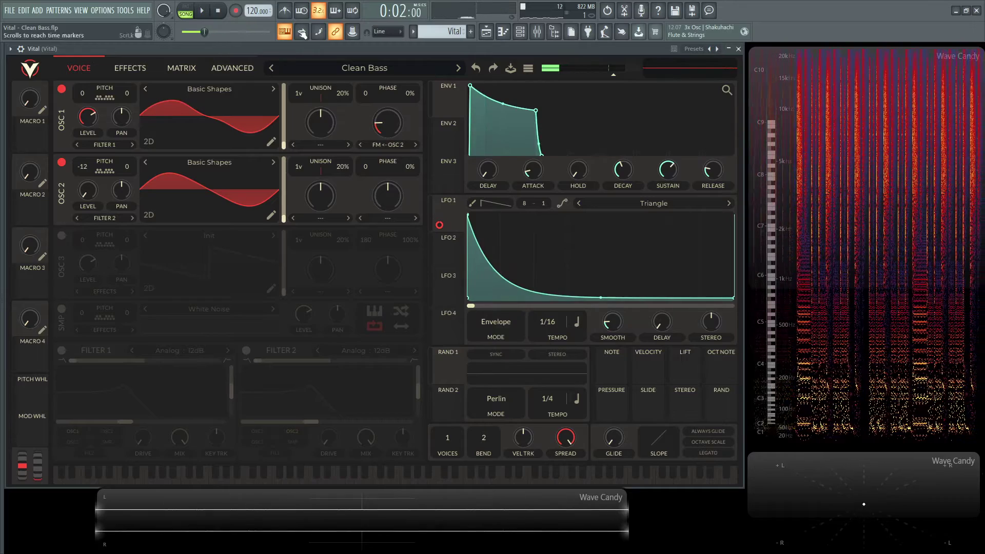
- Start playback in pattern mode and turn oscillator 2 off to isolate oscillator 1
key("l")
key("space")
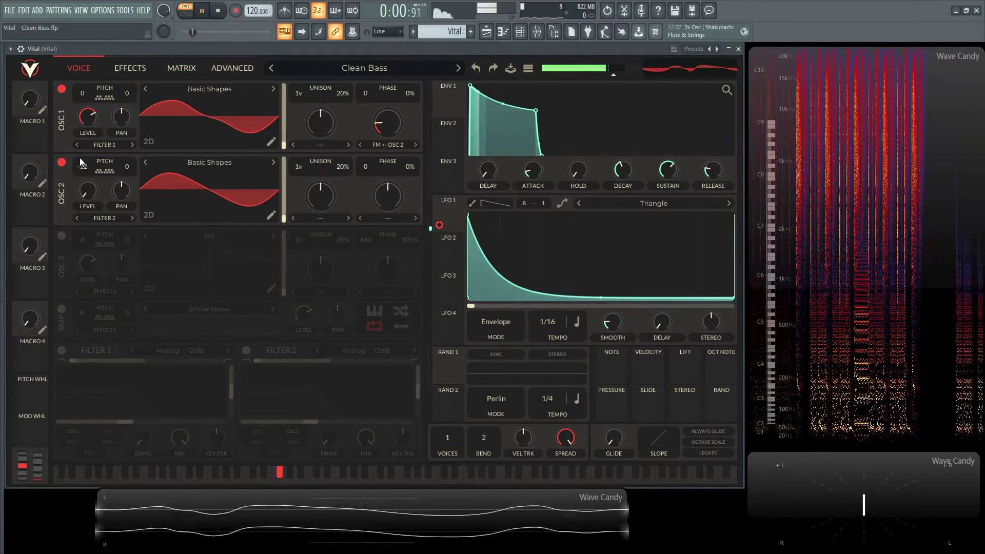
left_click(62, 163)
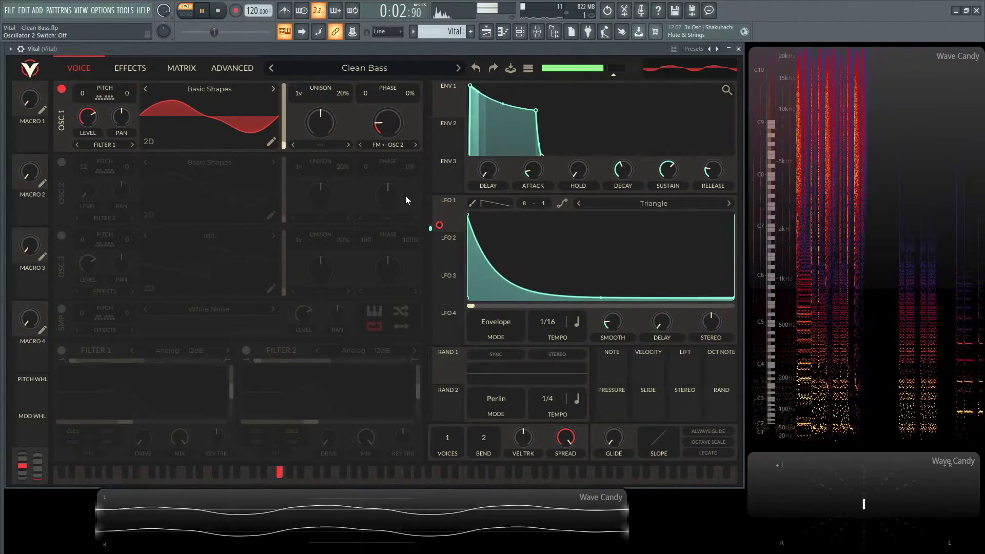
- Compare oscillator 1 with its LFO 1 pitch modulation bypassed and active, leaving the modulation active
right_click(439, 225)
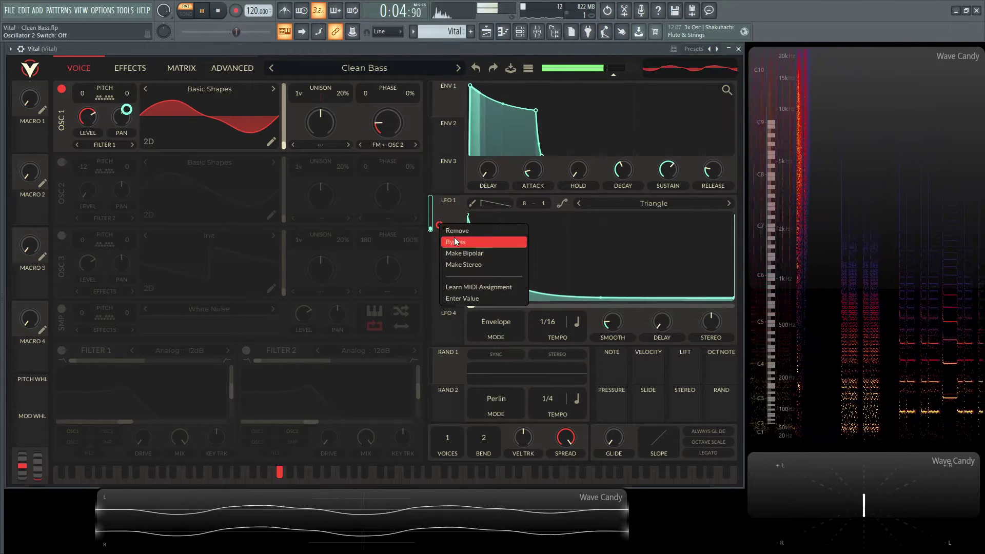
left_click(455, 242)
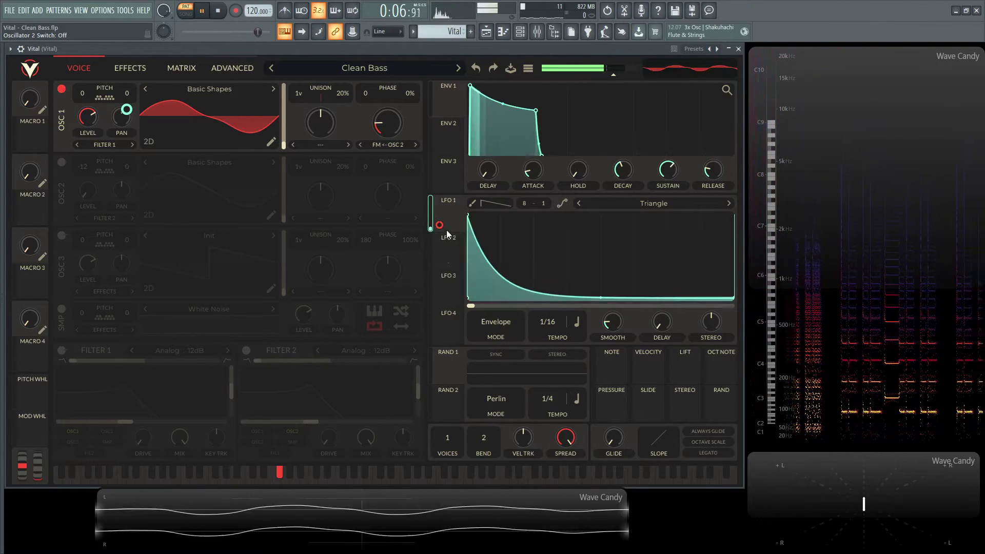
right_click(440, 225)
left_click(454, 244)
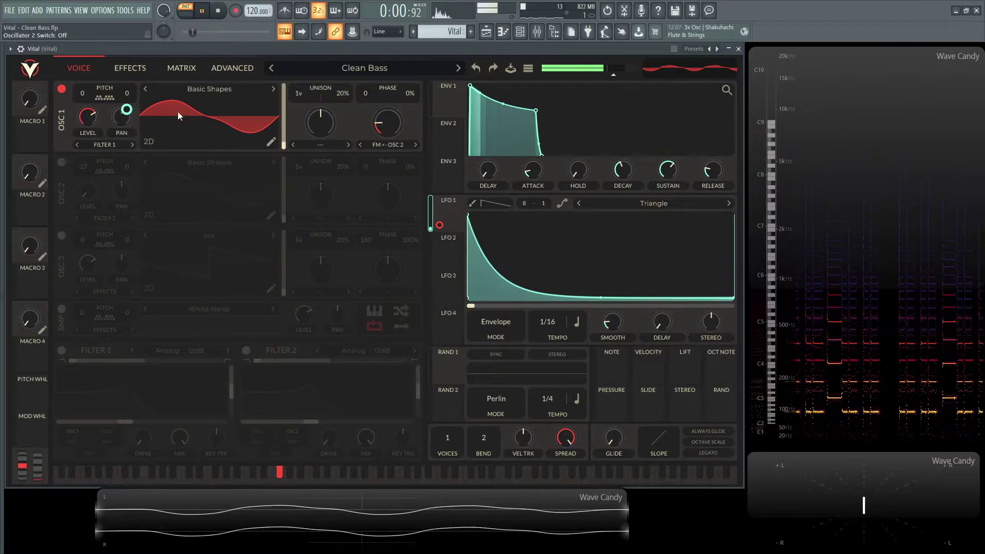
right_click(125, 117)
left_click(140, 125)
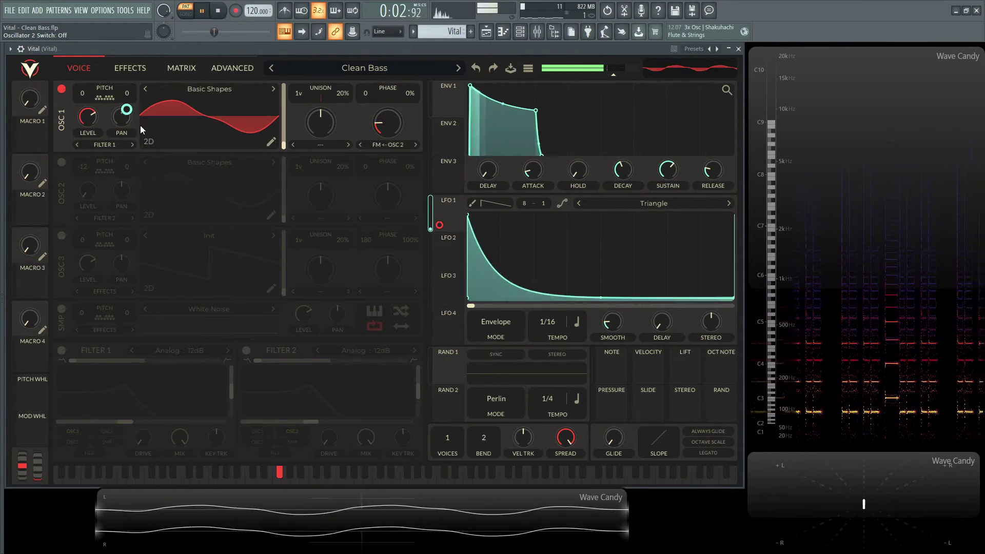
right_click(126, 109)
left_click(136, 126)
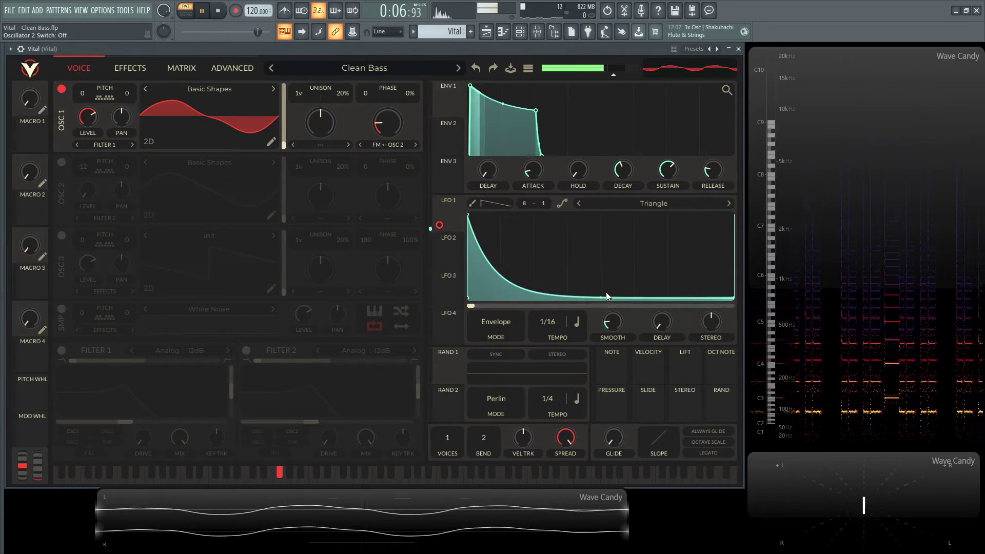
- Try a slower LFO 1 fall, settle on a slightly gentler concave decay curve, and turn oscillator 2 back on
left_click_drag(602, 297, 640, 189)
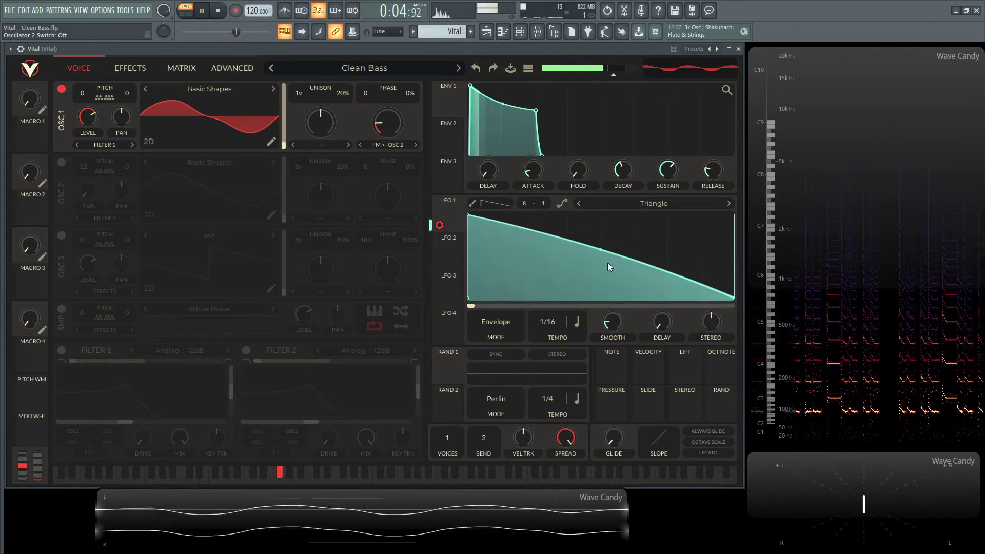
left_click_drag(602, 251, 593, 280)
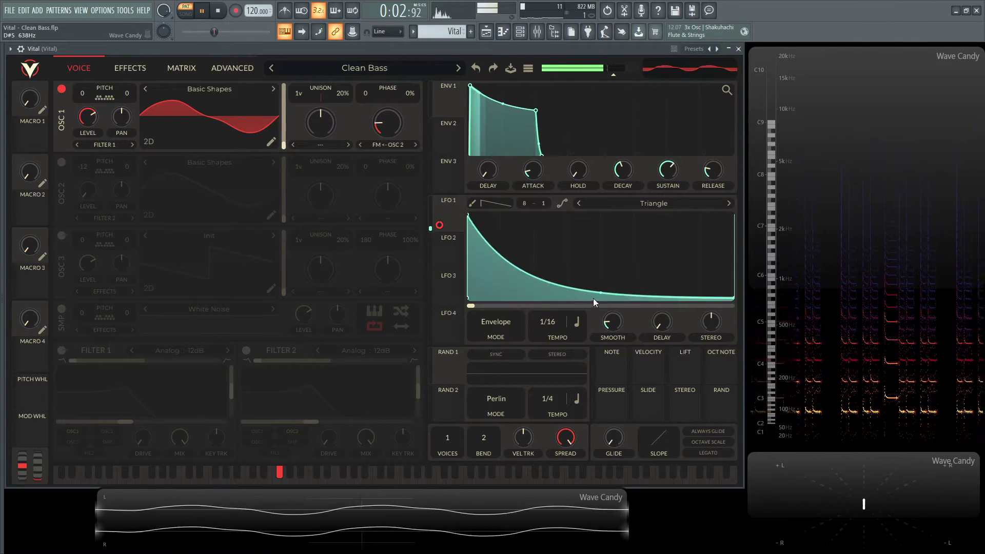
left_click(61, 163)
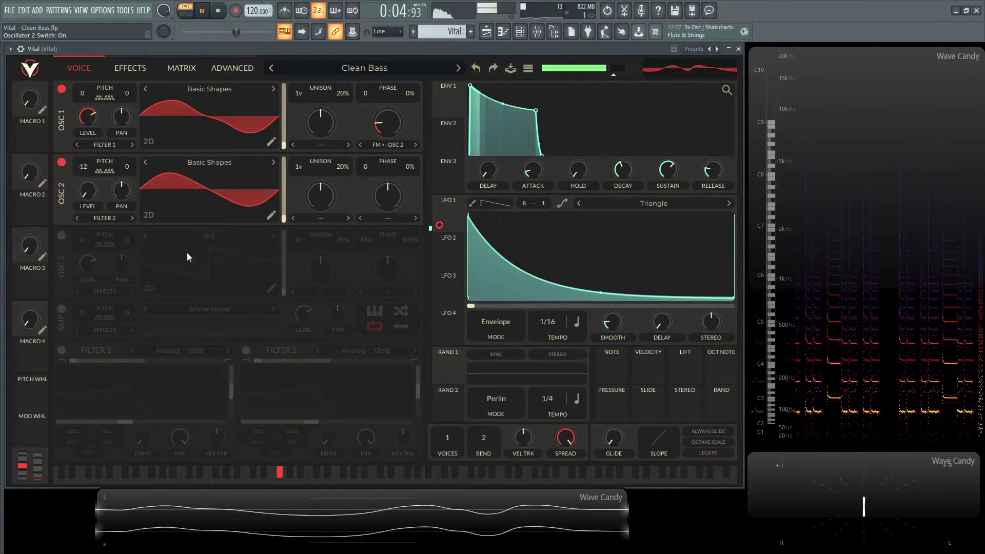
- Return playback to song mode, set the distortion mix to about 0.127, and stop the song
left_click(186, 15)
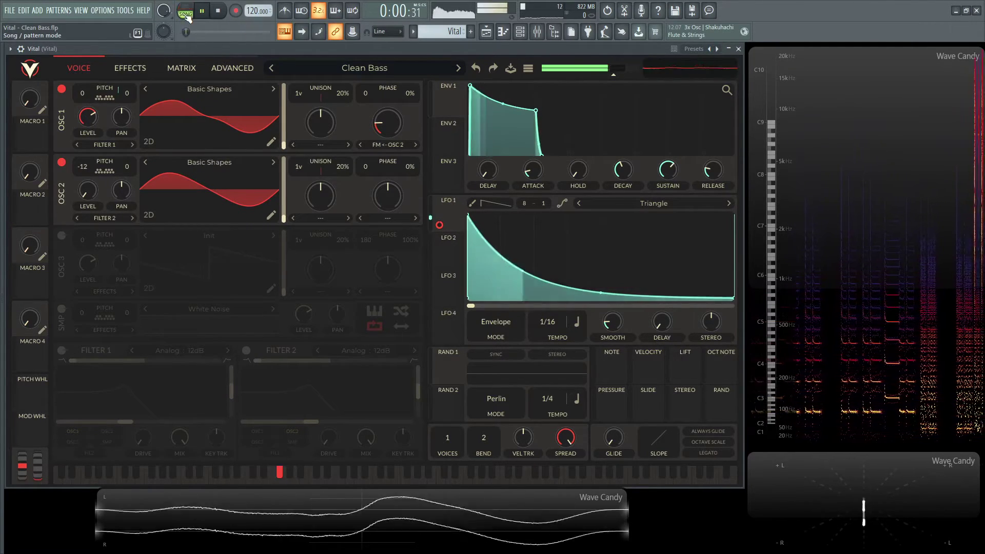
left_click(138, 68)
left_click_drag(389, 243, 390, 246)
left_click(85, 72)
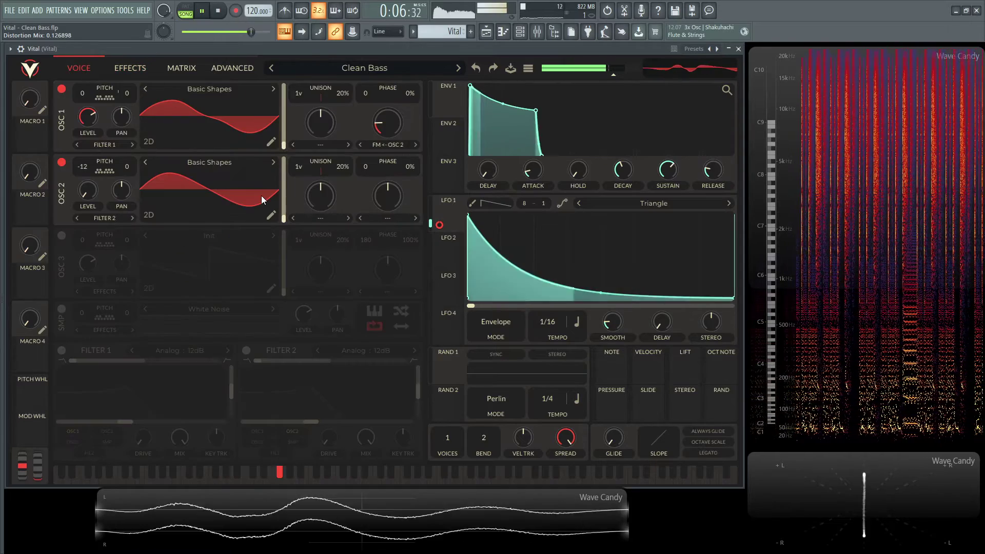
key("space")
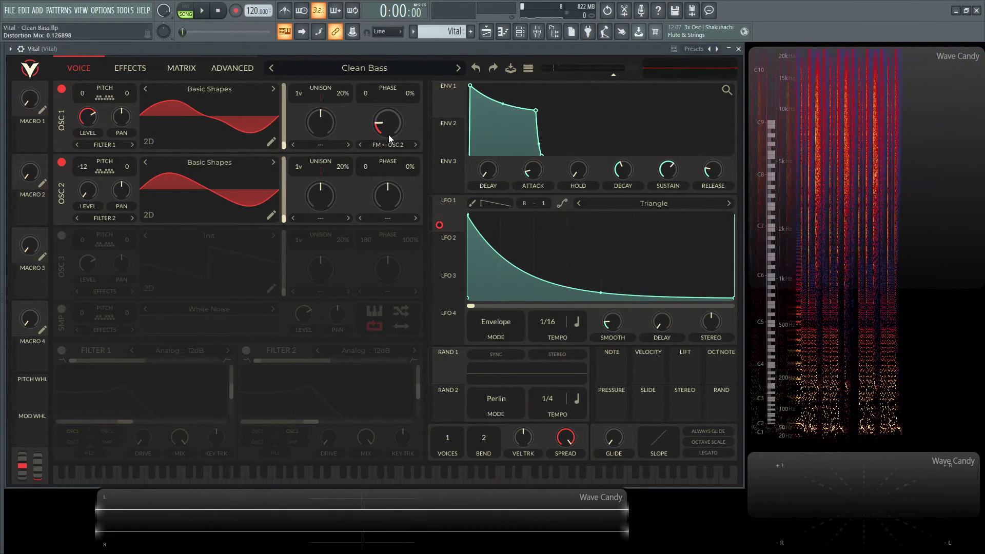
- Set oscillator 1's FM amount to about 13.7% during playback and stop the song
key("space")
left_click_drag(386, 129, 384, 124)
key("space")
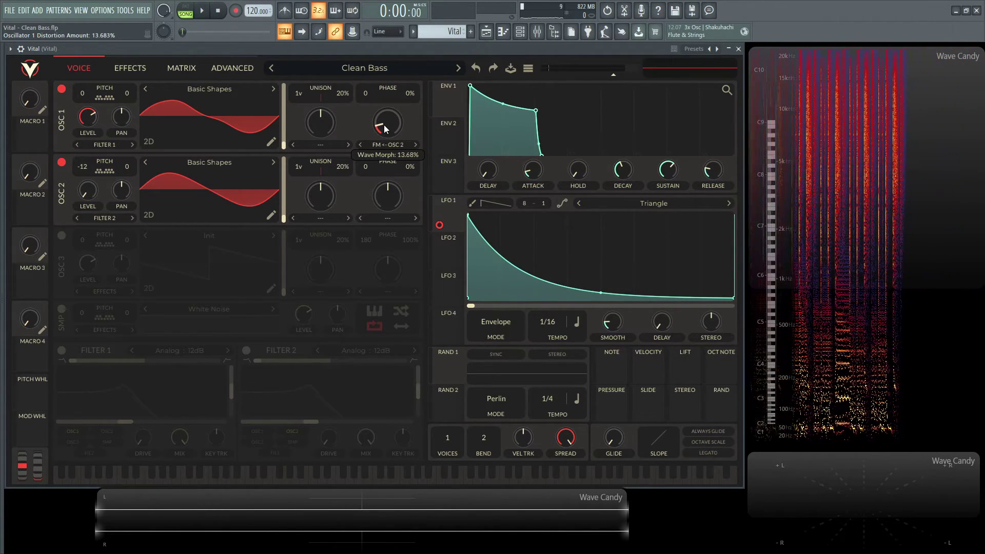
- Vary oscillator 1's FM amount up and down during playback, settle on about 19.5%, and stop the song
key("space")
scroll(386, 124, "up", 2)
left_click_drag(386, 124, 386, 105)
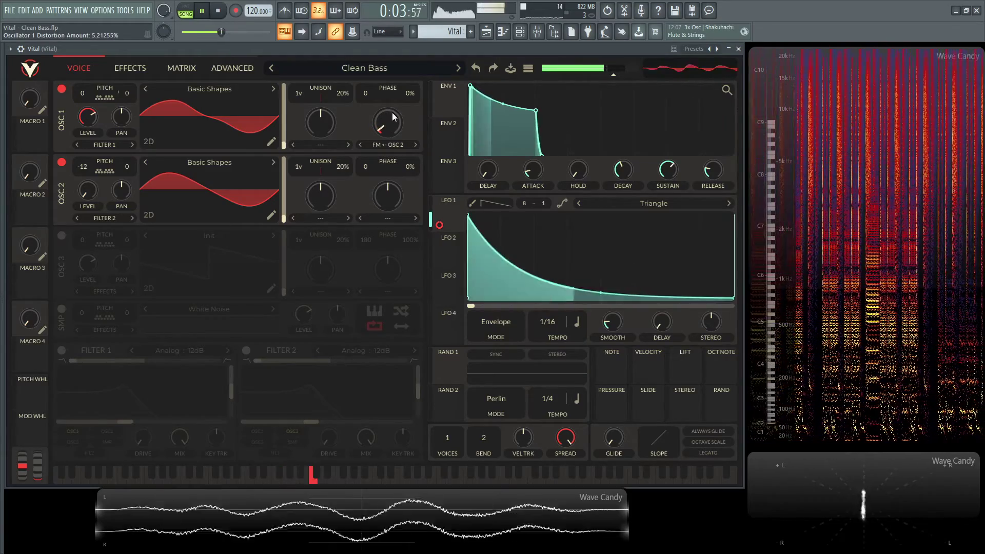
mouse_move(389, 118)
left_mouse_down()
mouse_move(389, 109)
mouse_move(389, 121)
left_mouse_up()
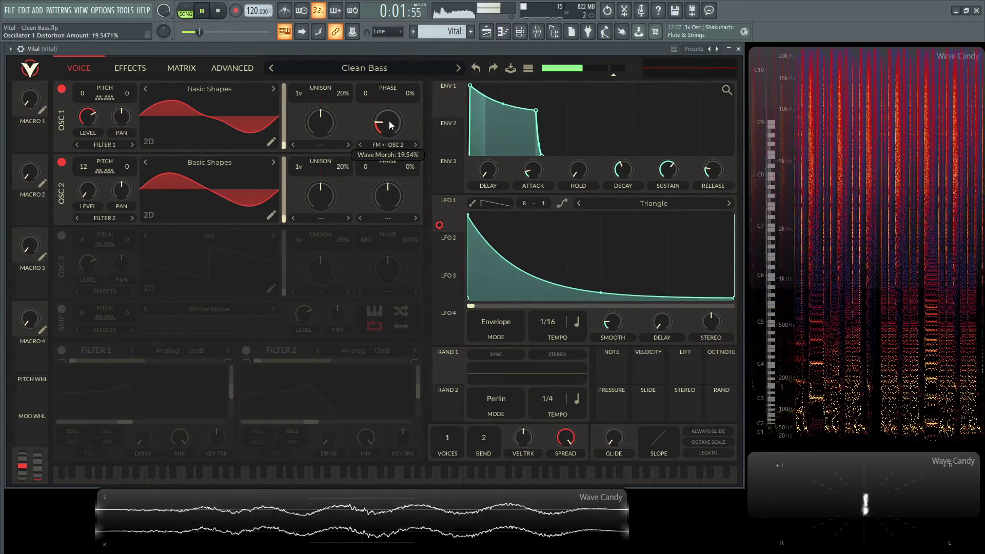
key("space")
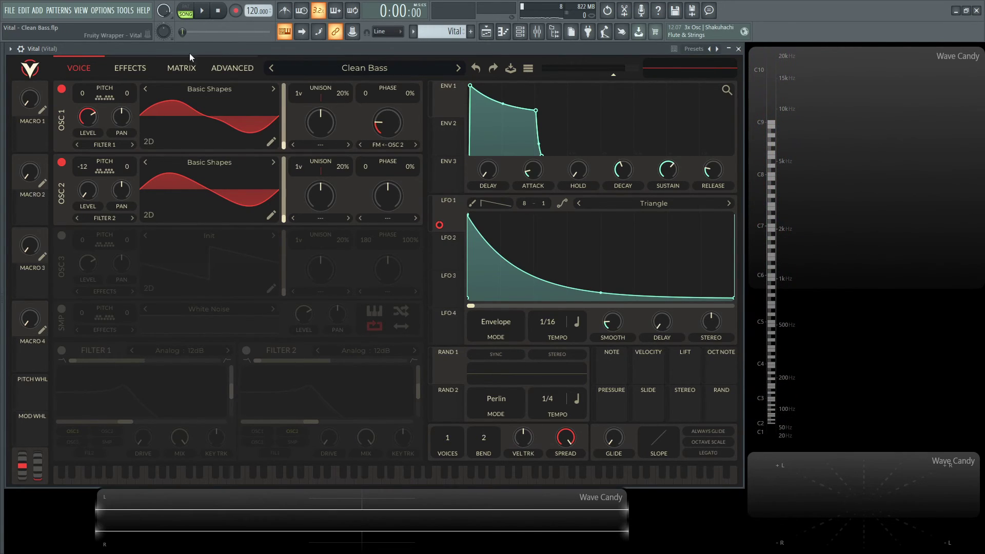
left_click(116, 66)
left_click(89, 66)
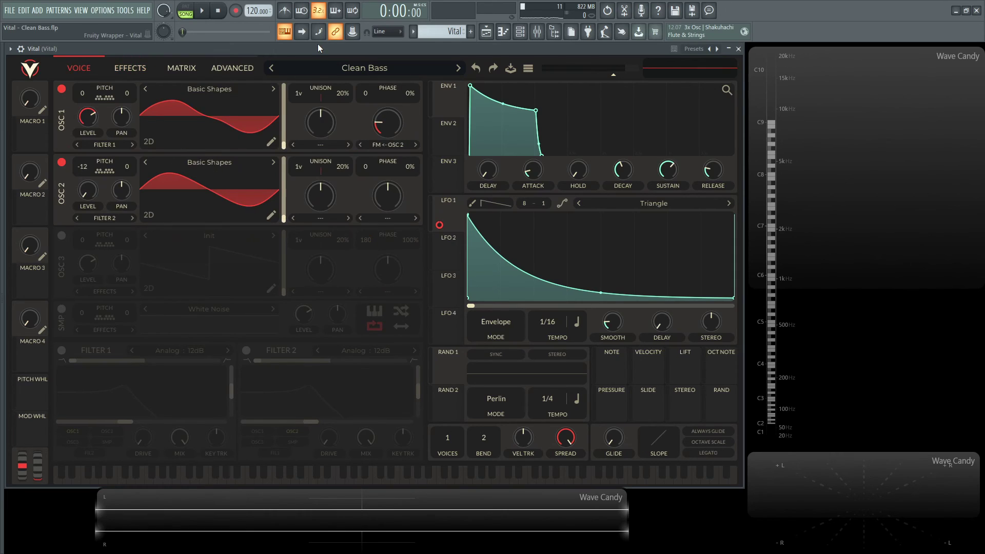